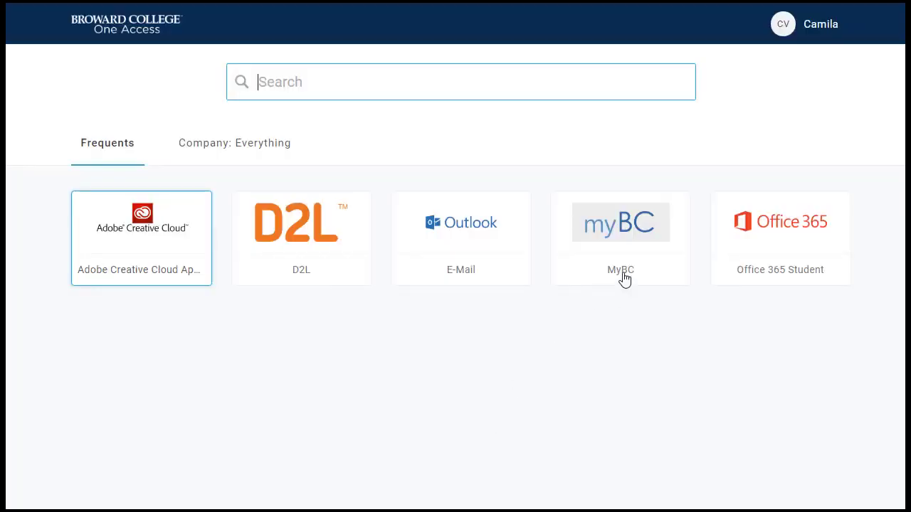
Go from the One Access MyBC tile to BC Navigate via Quick Links.
left_click(643, 248)
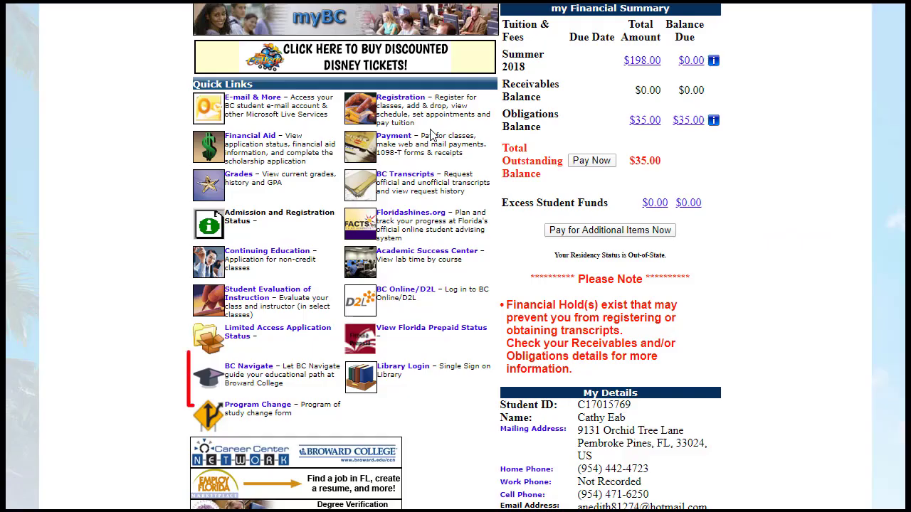
left_click(250, 375)
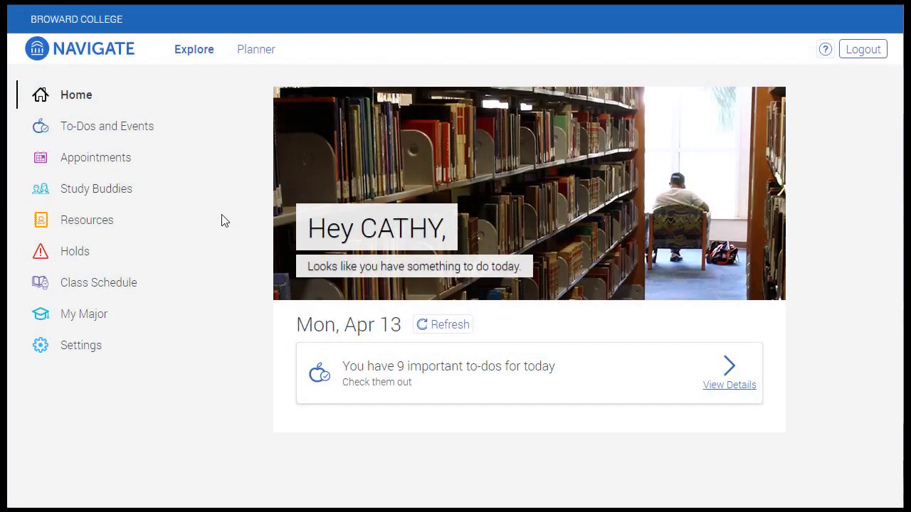
Open My Planner and accept all the advisor's AA transfer degree suggestions.
left_click(257, 56)
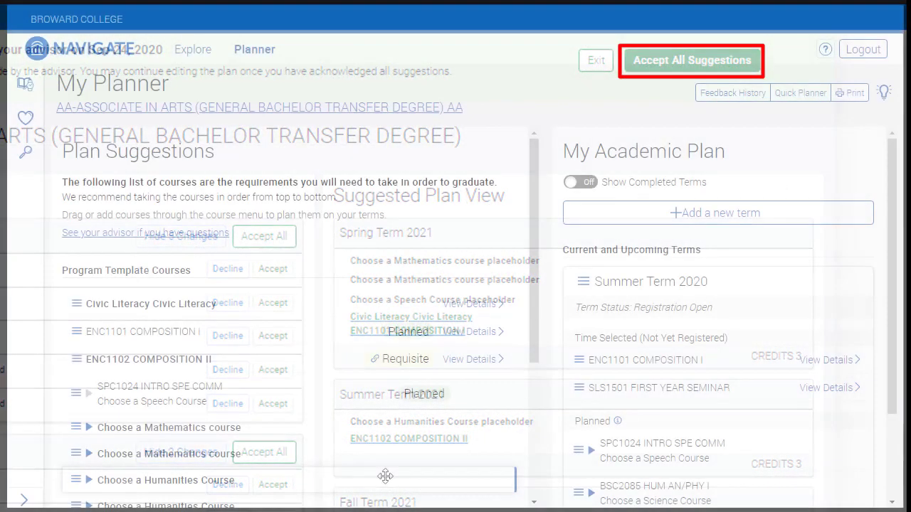
left_click(254, 49)
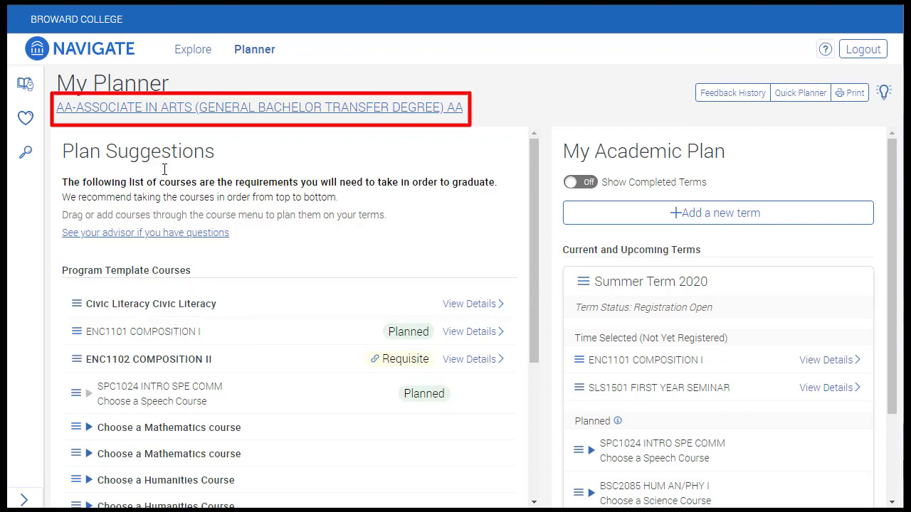
left_click(171, 114)
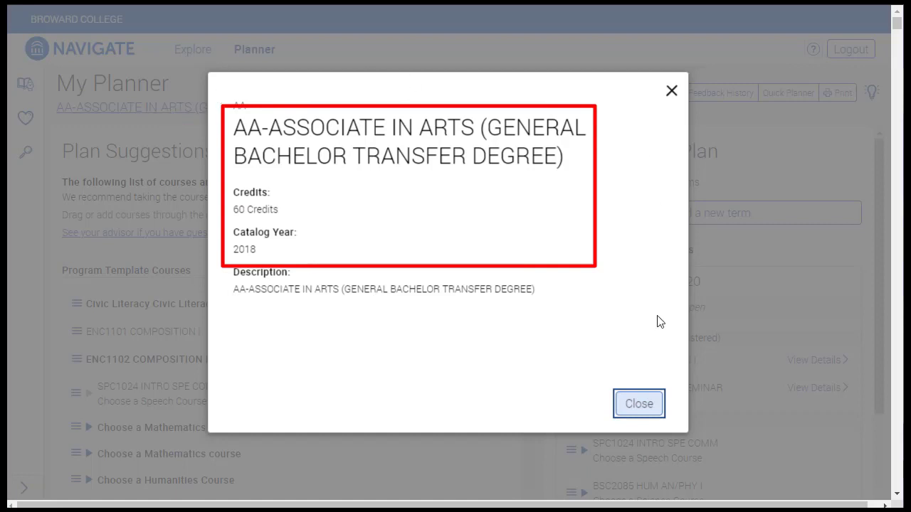
left_click(643, 404)
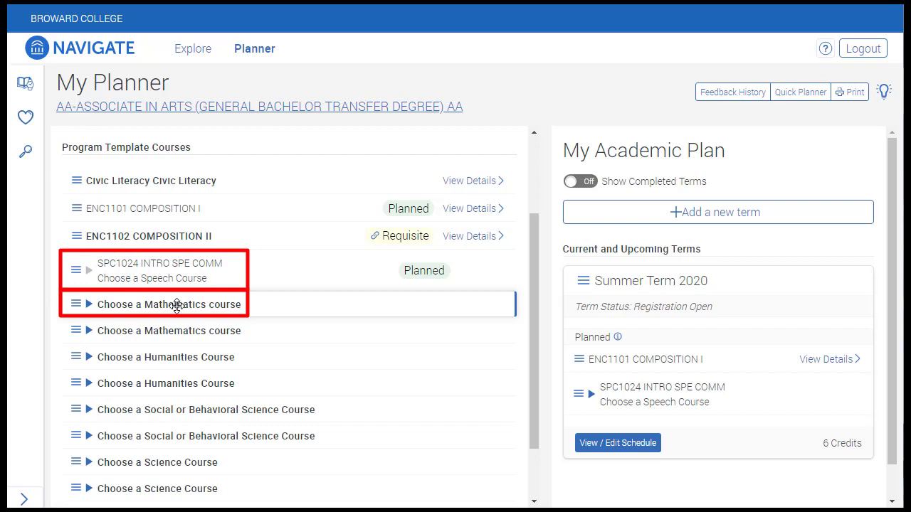
Place the Humanities placeholder in Summer Term 2020 and plan ARH2000 Art Appreciation for it.
mouse_move(178, 303)
left_mouse_down()
mouse_move(444, 283)
mouse_move(633, 318)
mouse_move(634, 335)
mouse_move(540, 294)
mouse_move(160, 304)
left_mouse_up()
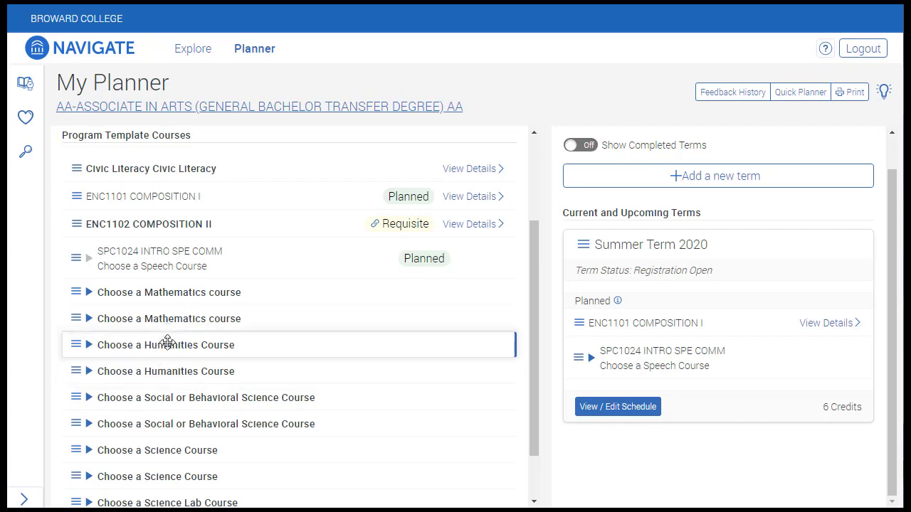
left_click_drag(171, 344, 594, 354)
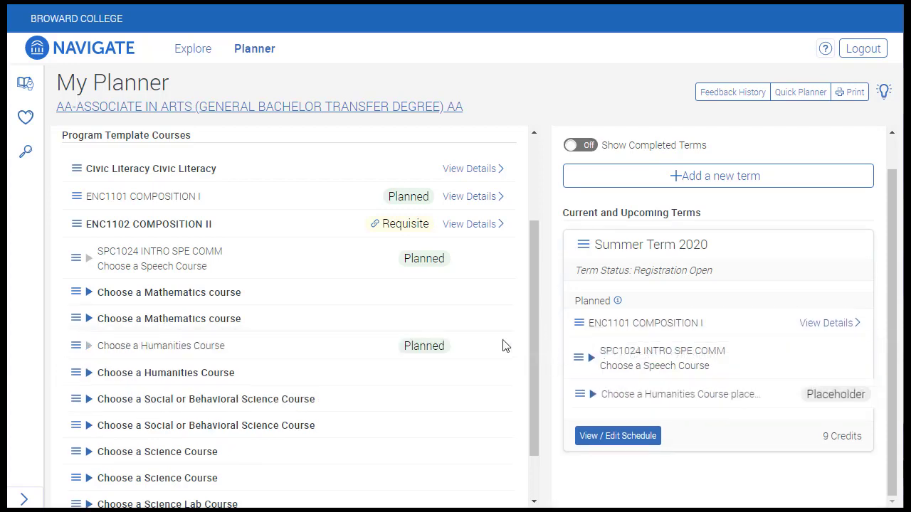
left_click(592, 395)
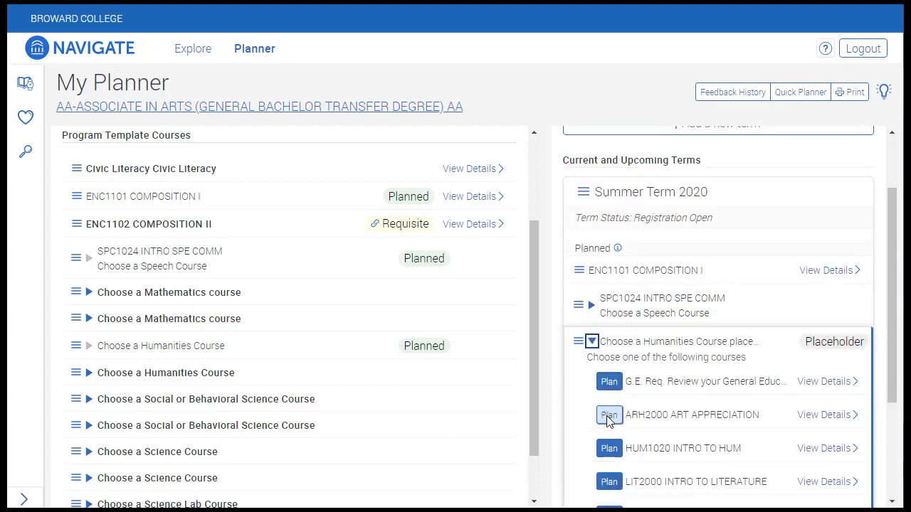
left_click(608, 415)
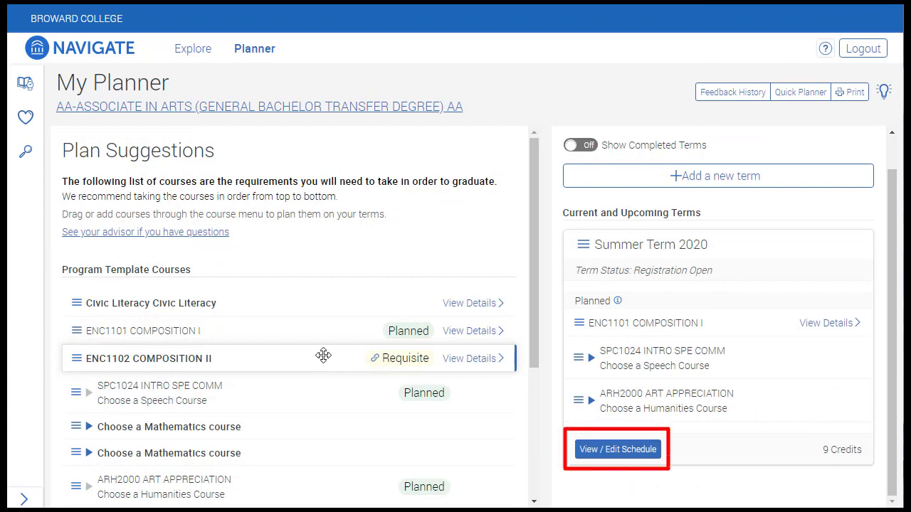
left_click(623, 444)
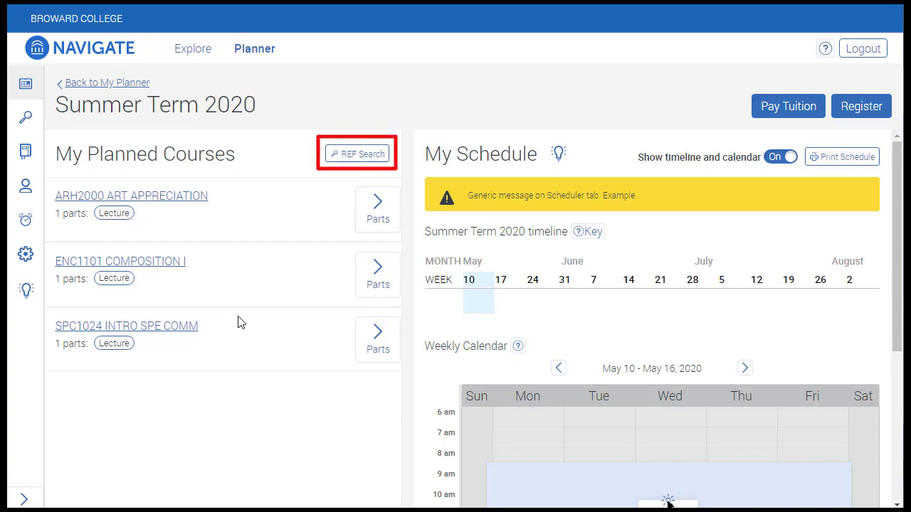
Open the quick search by REF code from the Summer Term 2020 schedule.
left_click(25, 117)
left_click(84, 225)
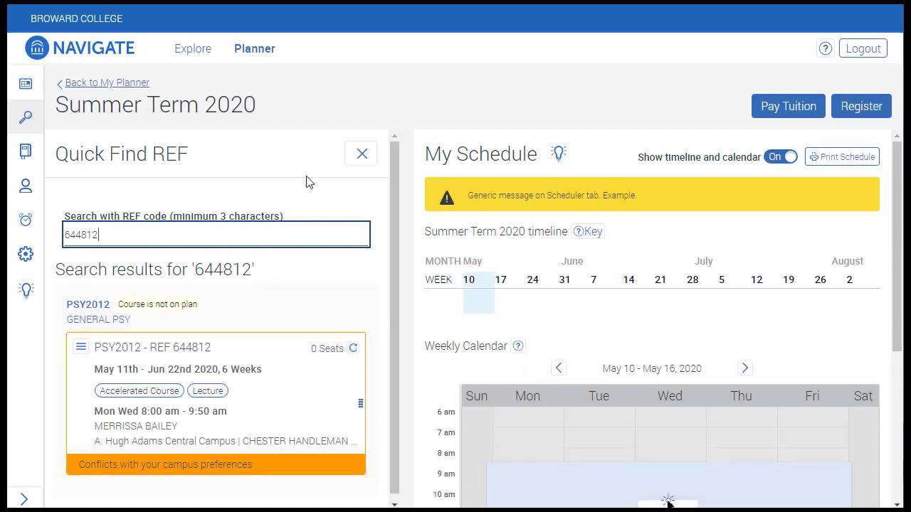
left_click(360, 154)
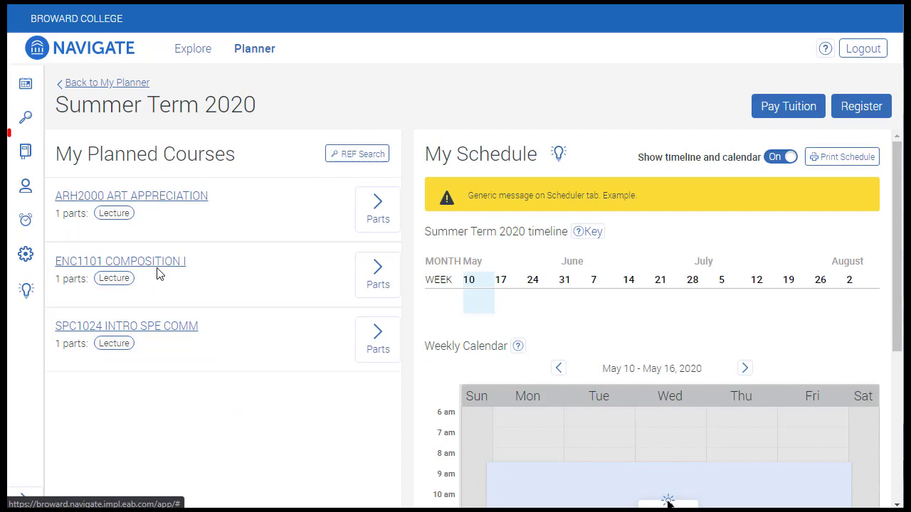
left_click(24, 154)
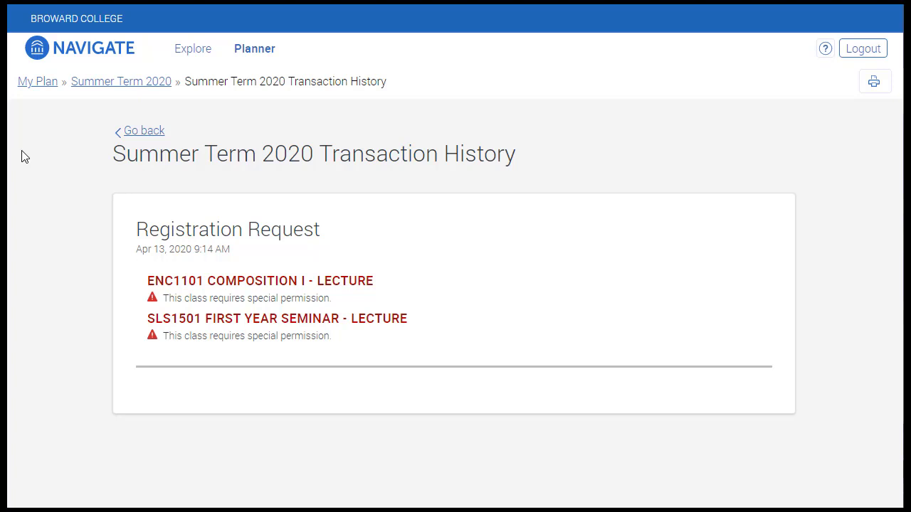
left_click(141, 132)
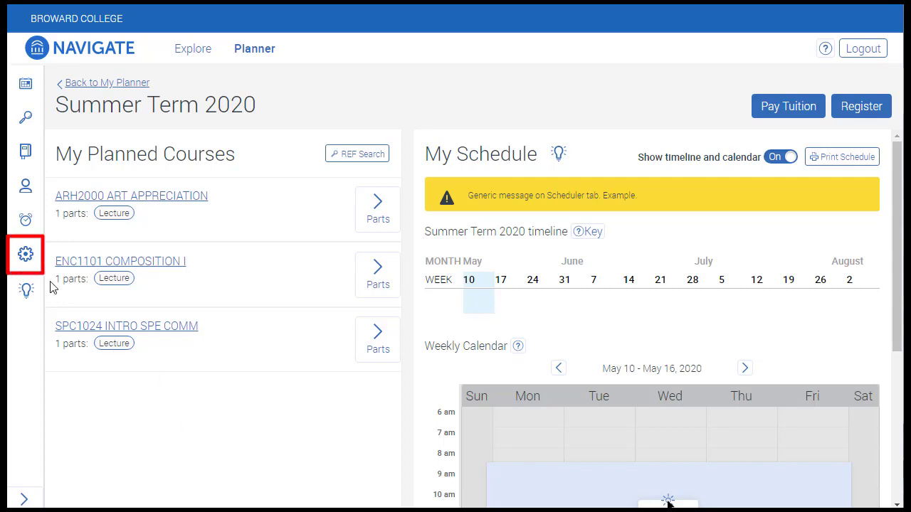
Open scheduling Preferences and scroll down to busy times and outside commitments.
left_click(26, 254)
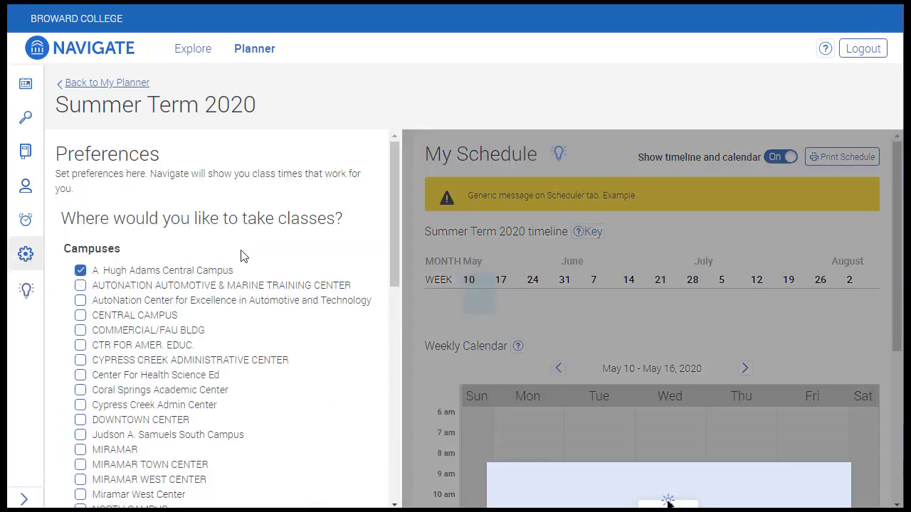
scroll(240, 256, "down", 3)
scroll(241, 256, "down", 5)
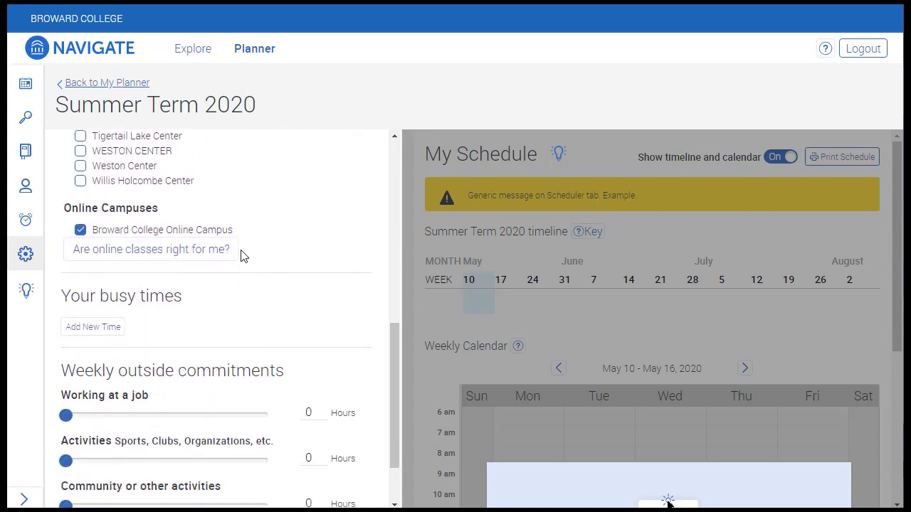
scroll(239, 260, "down", 1)
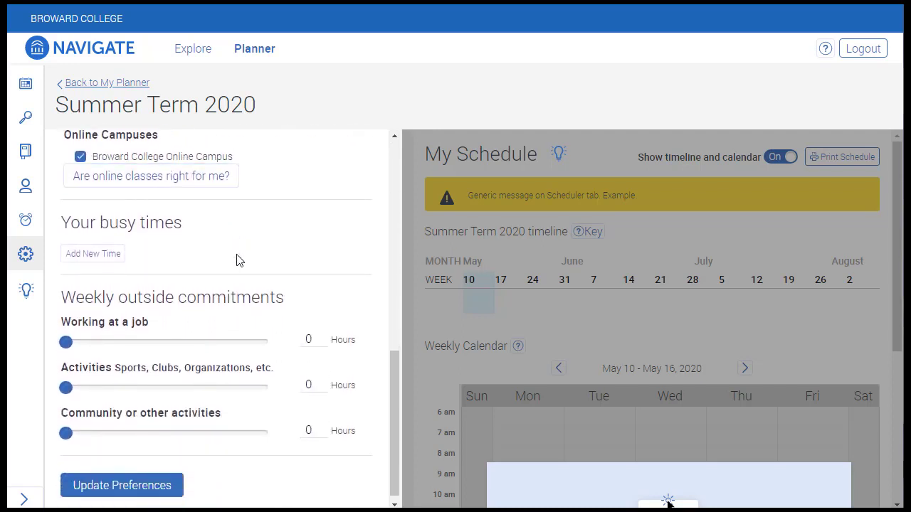
Start a new Monday busy time beginning at 1:00 PM.
left_click(106, 259)
left_click(97, 264)
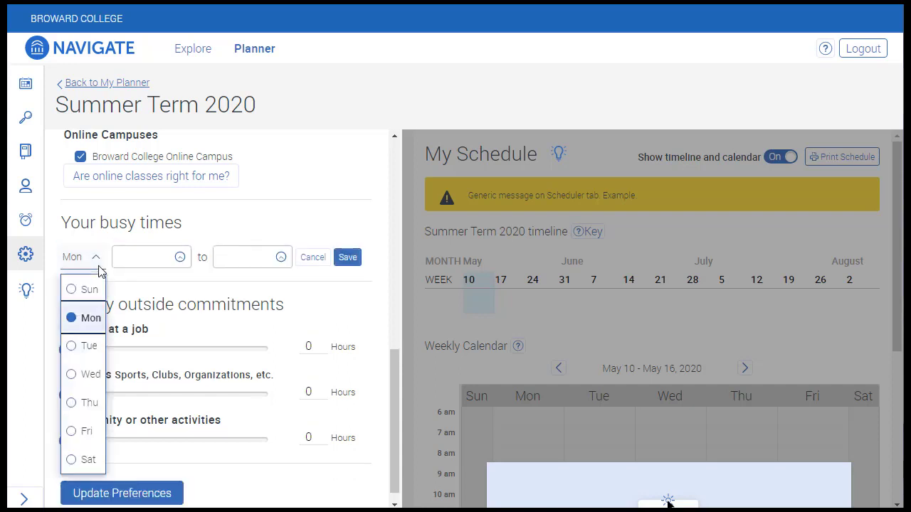
left_click(125, 259)
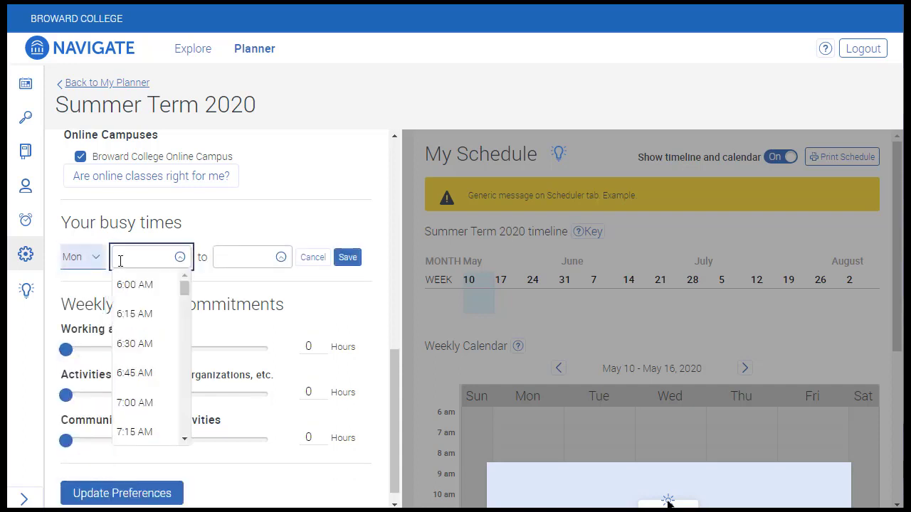
left_click(111, 264)
left_click(95, 261)
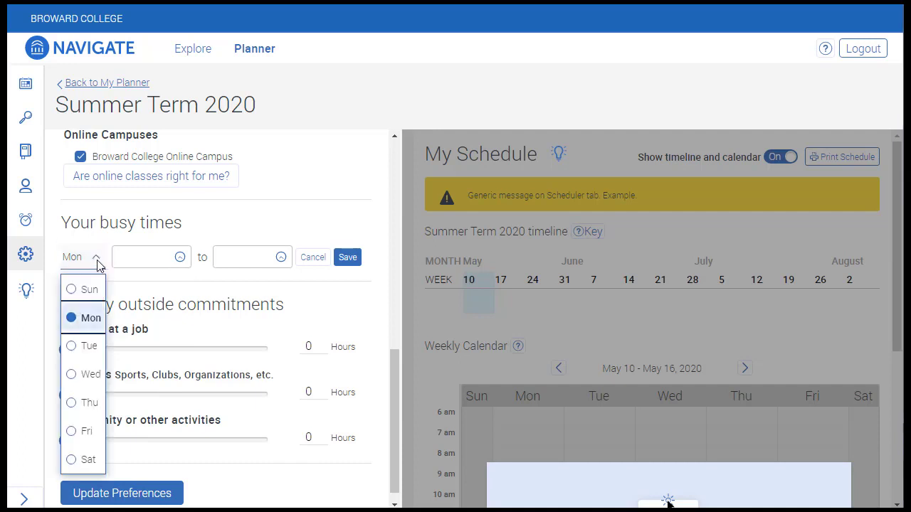
left_click(92, 318)
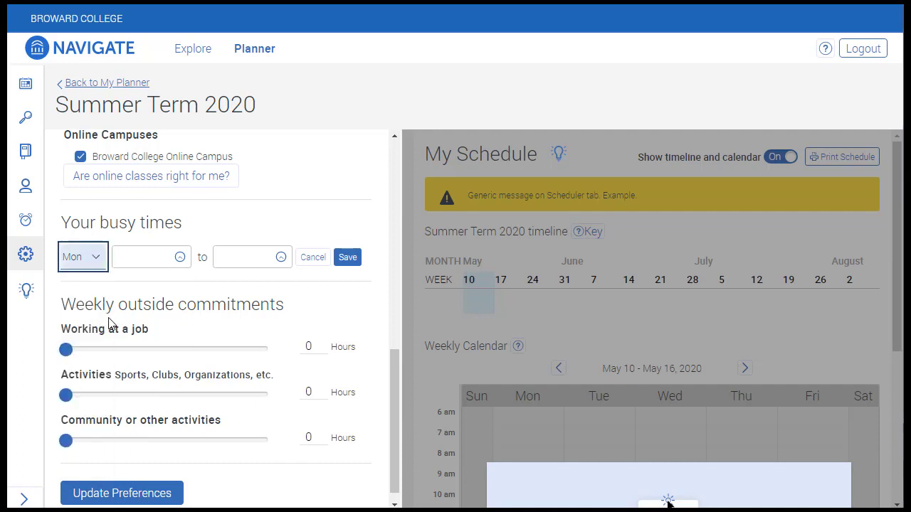
left_click(169, 259)
left_click_drag(185, 291, 191, 348)
scroll(179, 366, "down", 1)
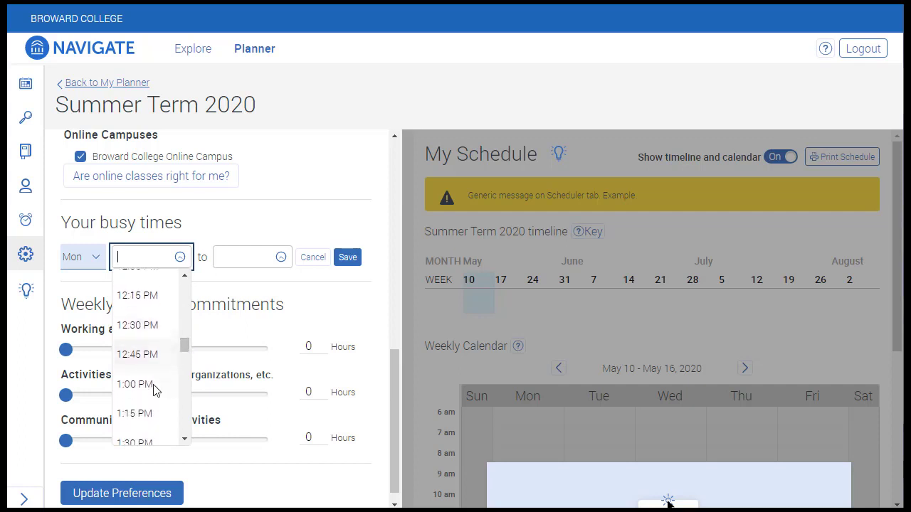
left_click(178, 382)
End the Monday busy time at 4:00 PM, save it, and set weekly job hours.
left_click(258, 266)
left_click_drag(284, 287, 287, 368)
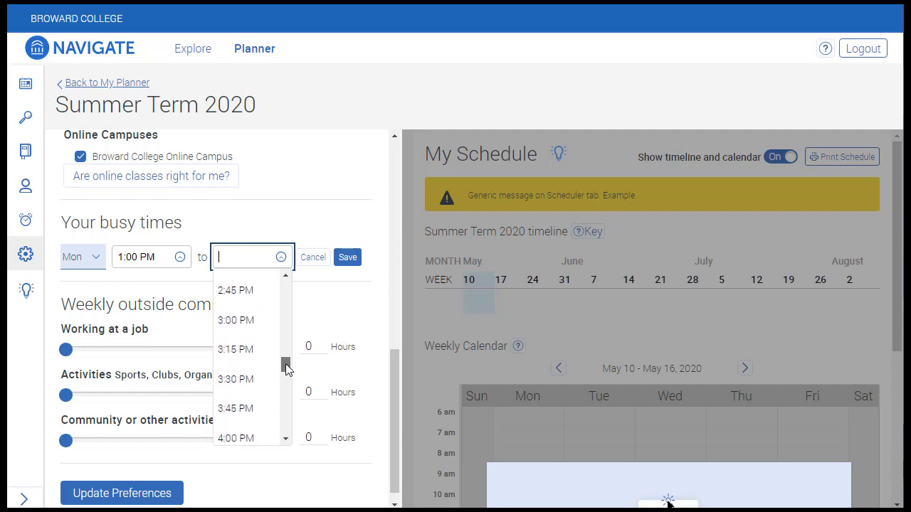
scroll(286, 366, "down", 2)
left_click(248, 350)
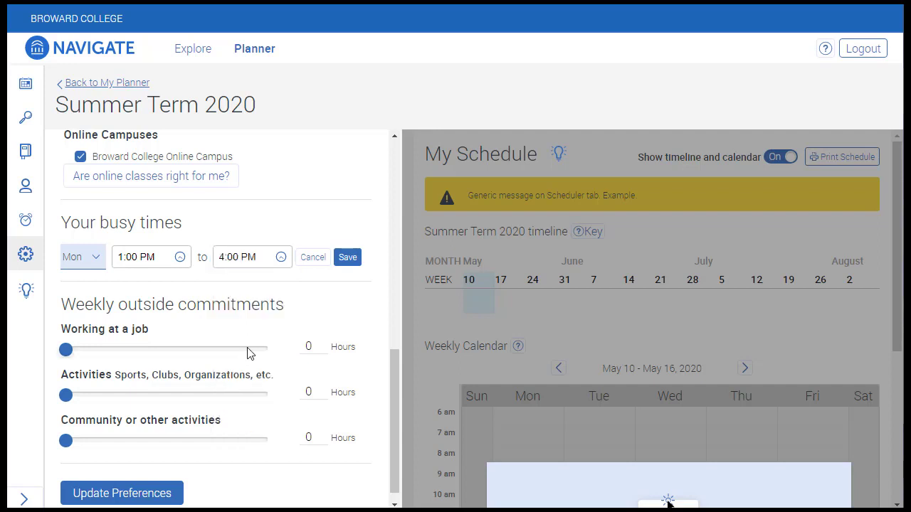
left_click(347, 261)
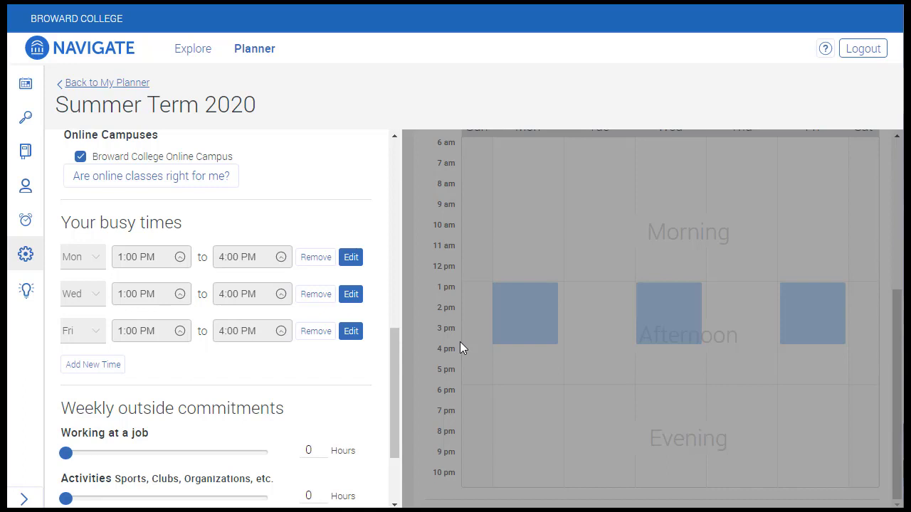
left_click_drag(397, 362, 390, 408)
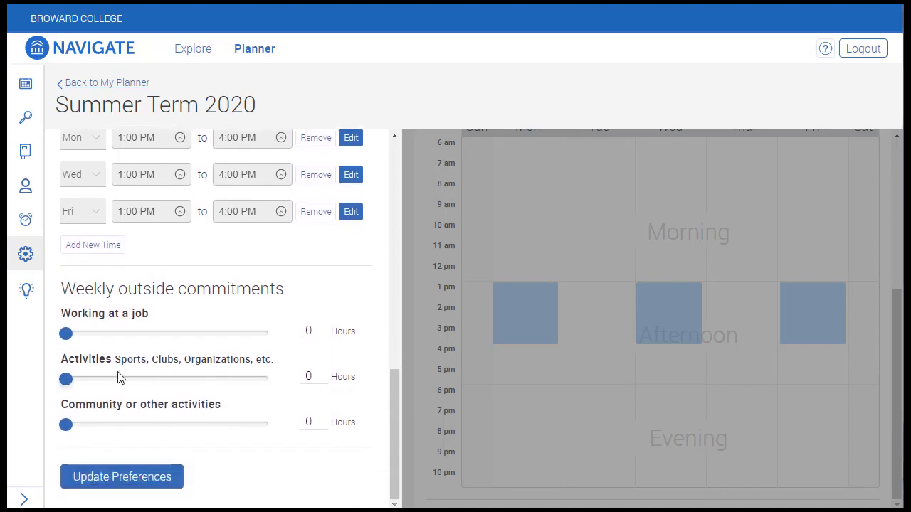
left_click_drag(64, 335, 108, 334)
Set activities to 5 hours and community activities to 9 hours, then update preferences.
left_click_drag(66, 379, 91, 380)
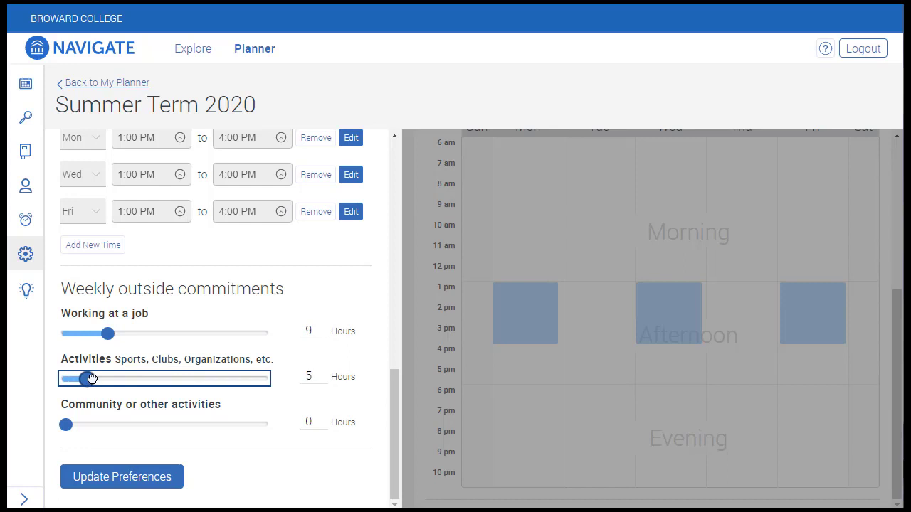
left_click_drag(68, 424, 114, 426)
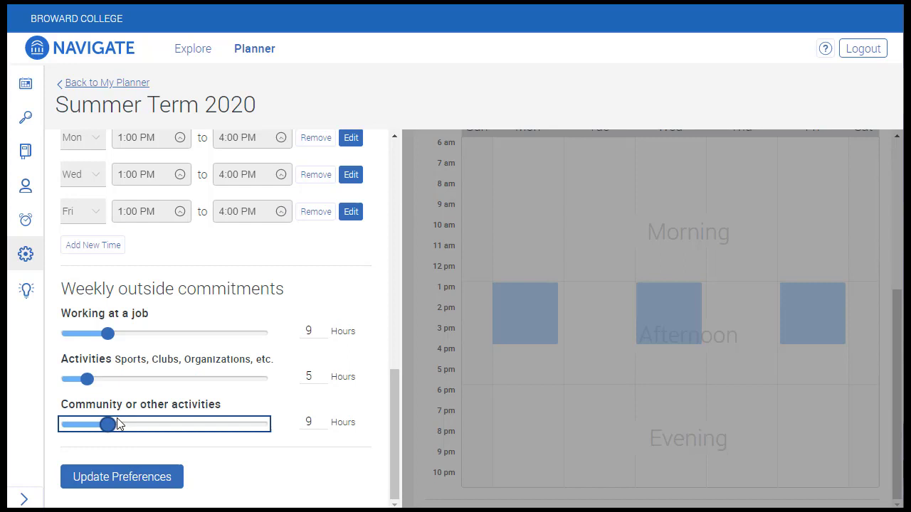
left_click(121, 477)
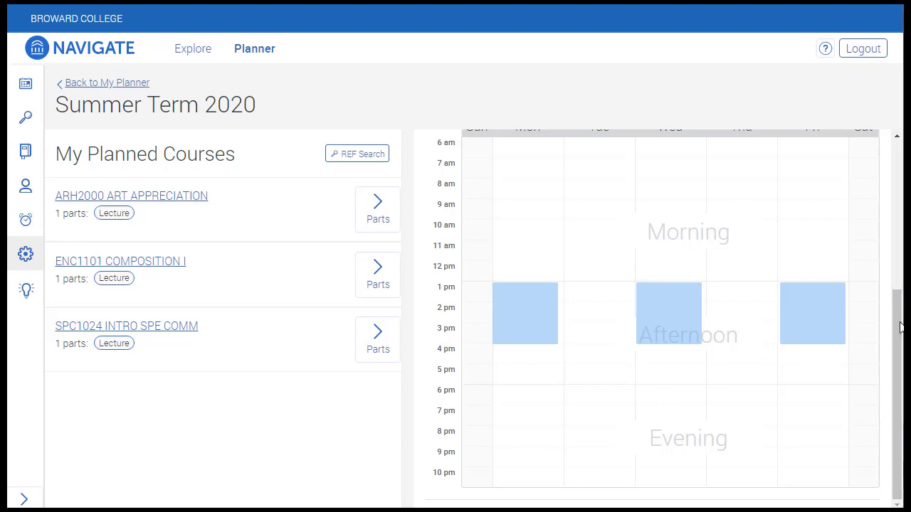
left_click_drag(895, 327, 880, 197)
left_click(585, 197)
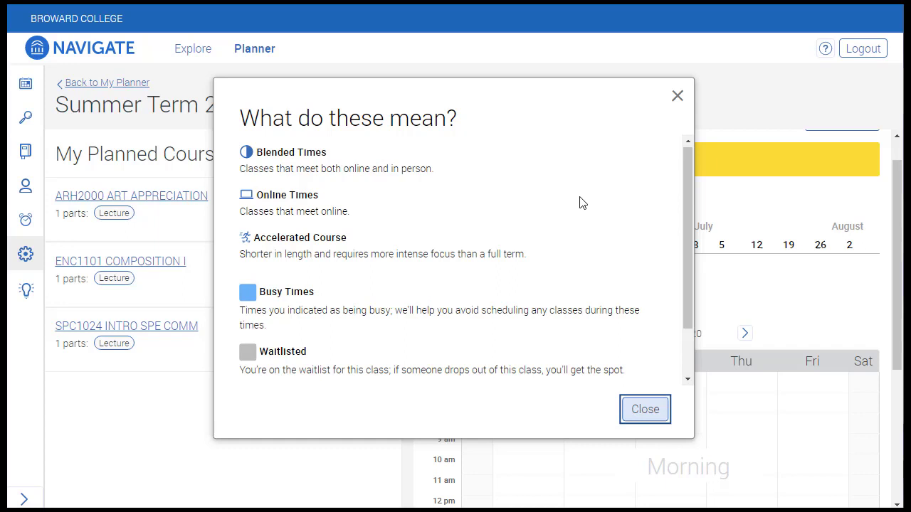
left_click(645, 411)
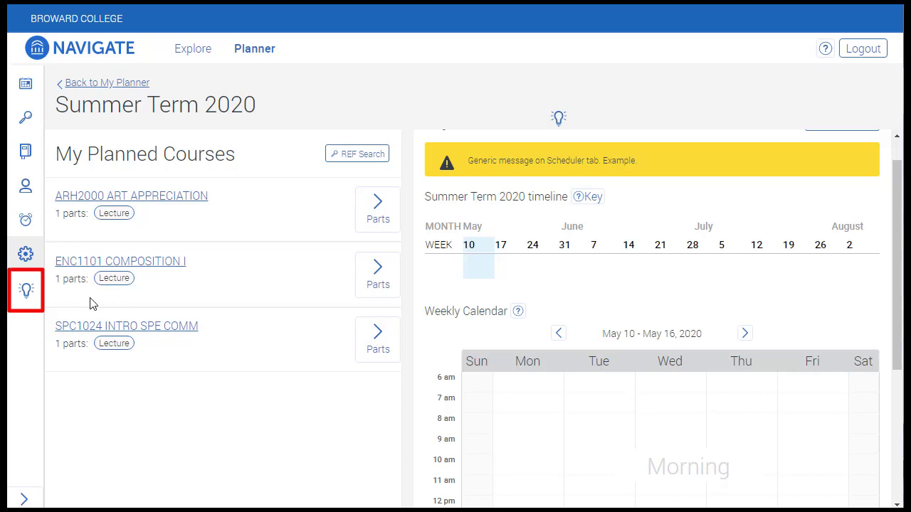
left_click(27, 297)
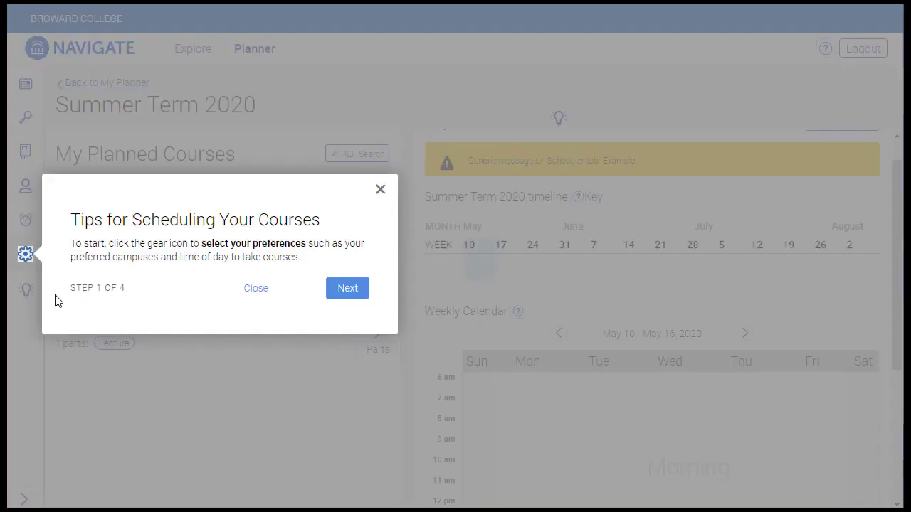
left_click(346, 287)
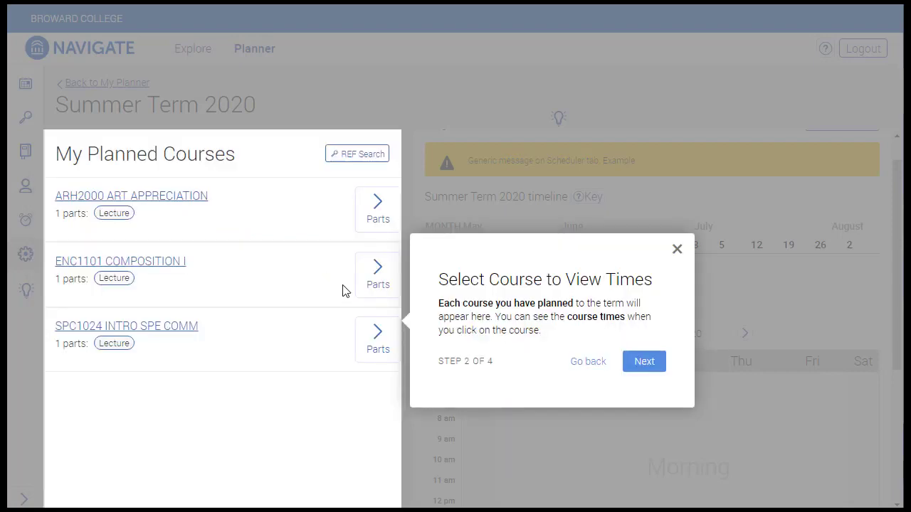
left_click(644, 363)
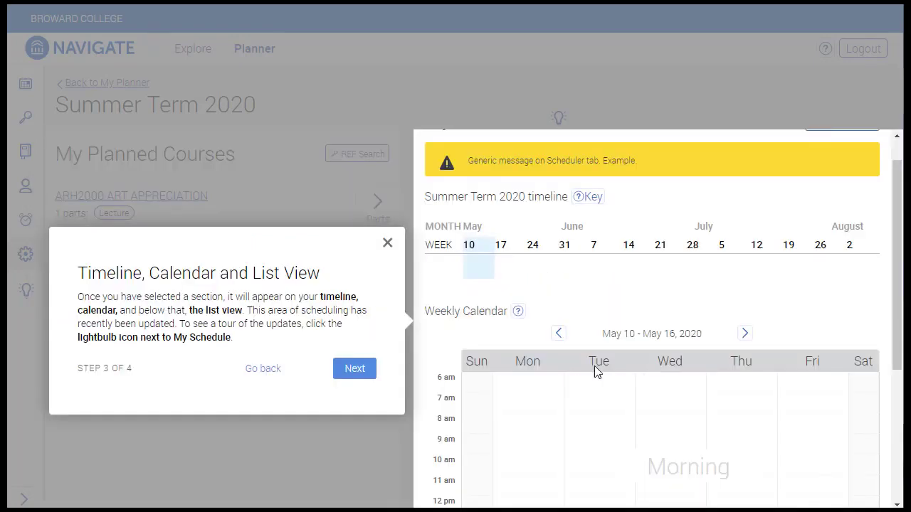
left_click(349, 377)
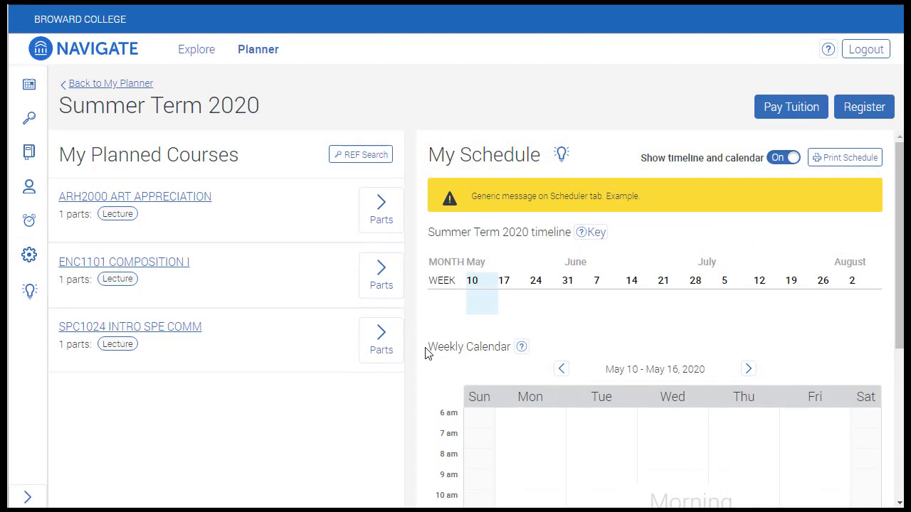
Show section times for ENC1101's May 11th – Jun 22nd lecture.
left_click(380, 276)
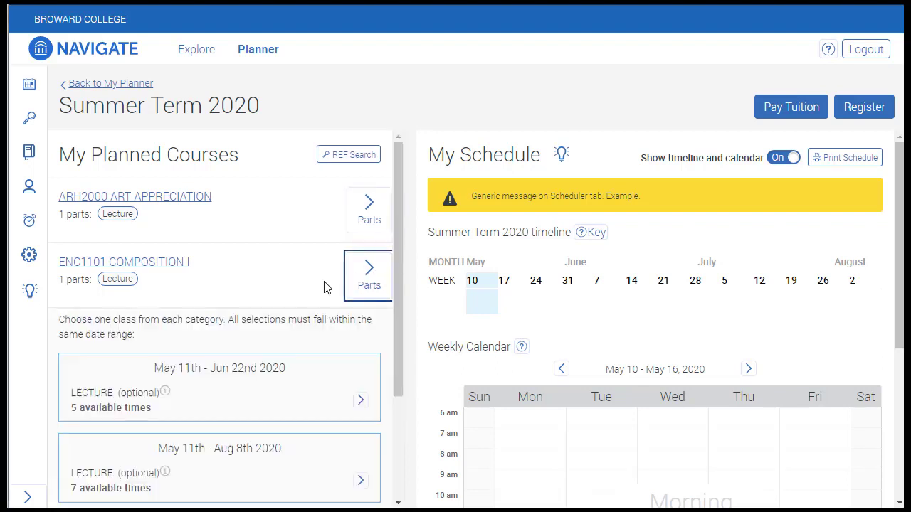
scroll(324, 287, "down", 3)
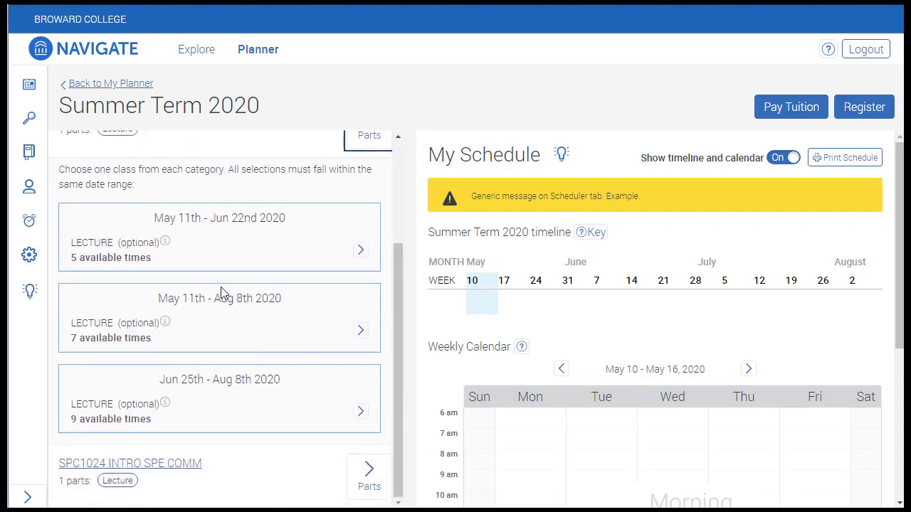
left_click(190, 256)
left_click(360, 251)
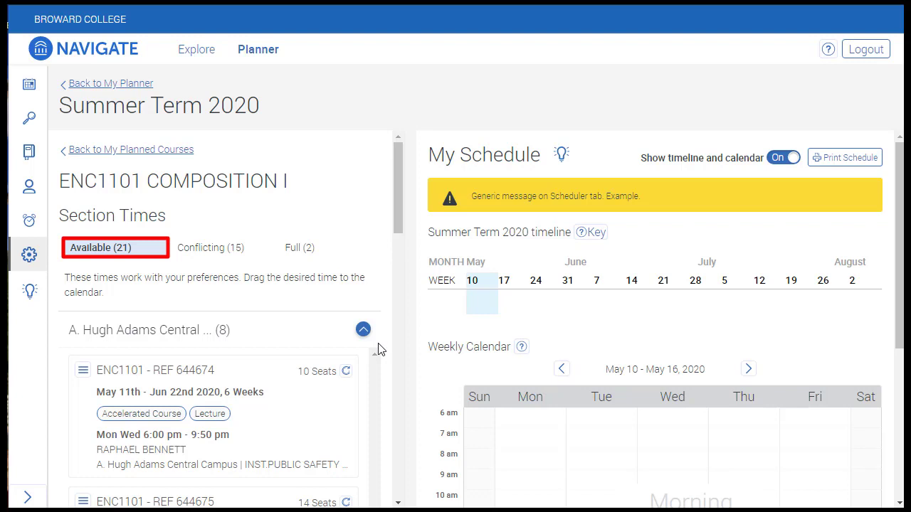
Browse the Conflicting and Full tabs, then return to Available A. Hugh Adams Central sections.
left_click(213, 254)
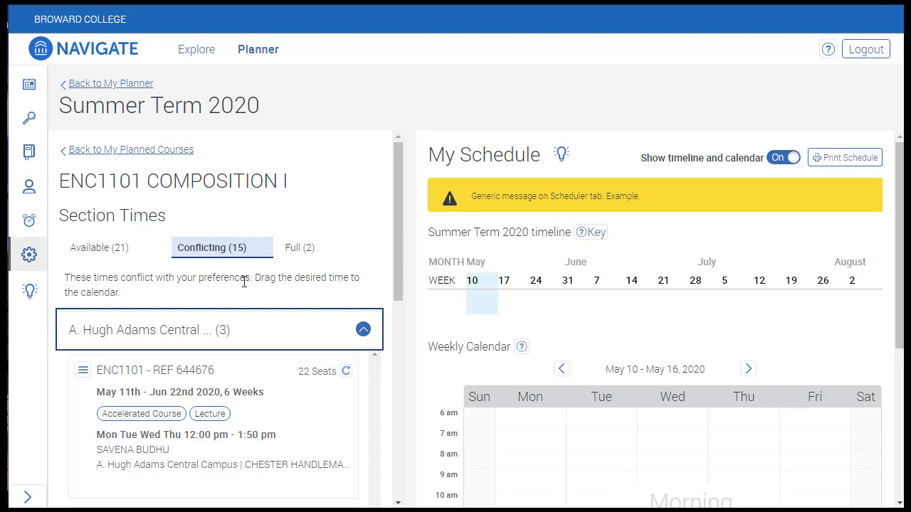
left_click(300, 249)
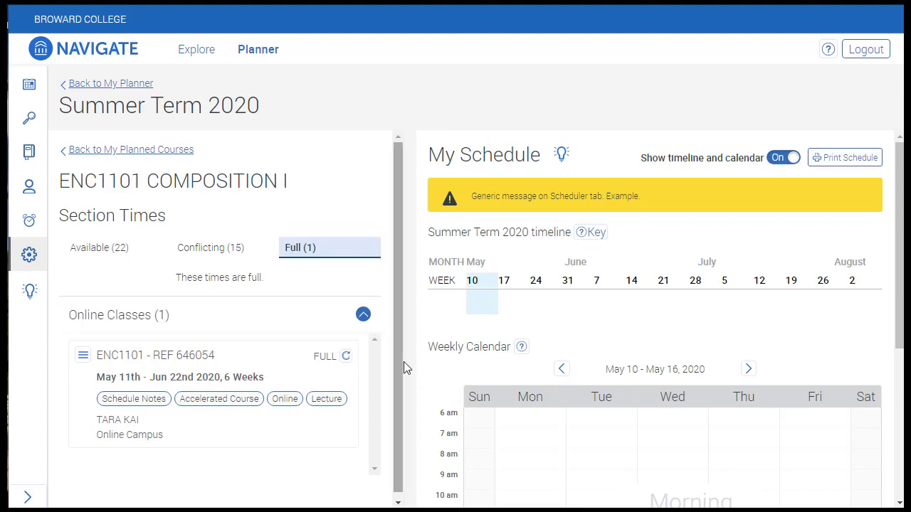
left_click(104, 249)
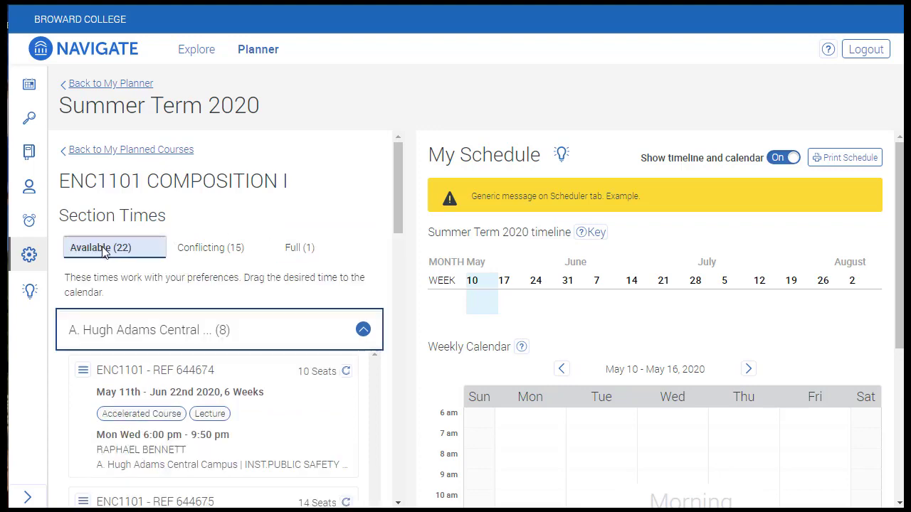
left_click_drag(398, 188, 390, 435)
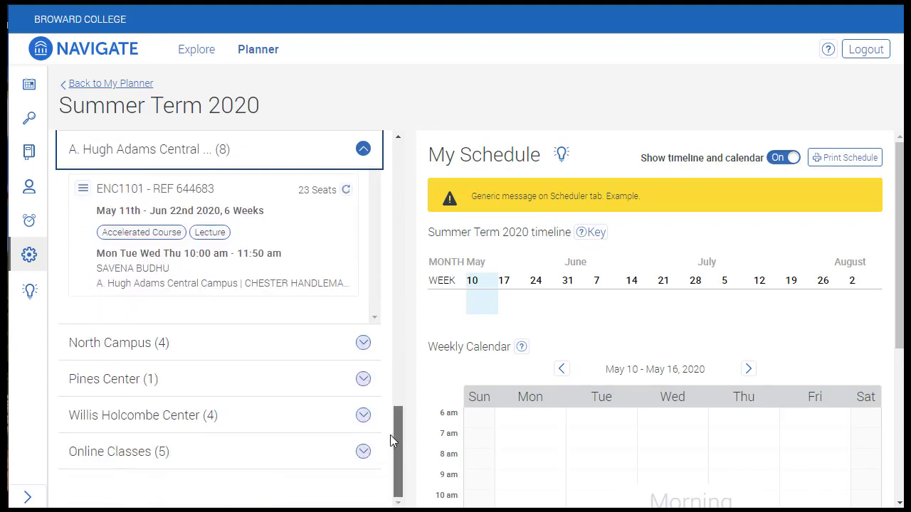
left_click(363, 148)
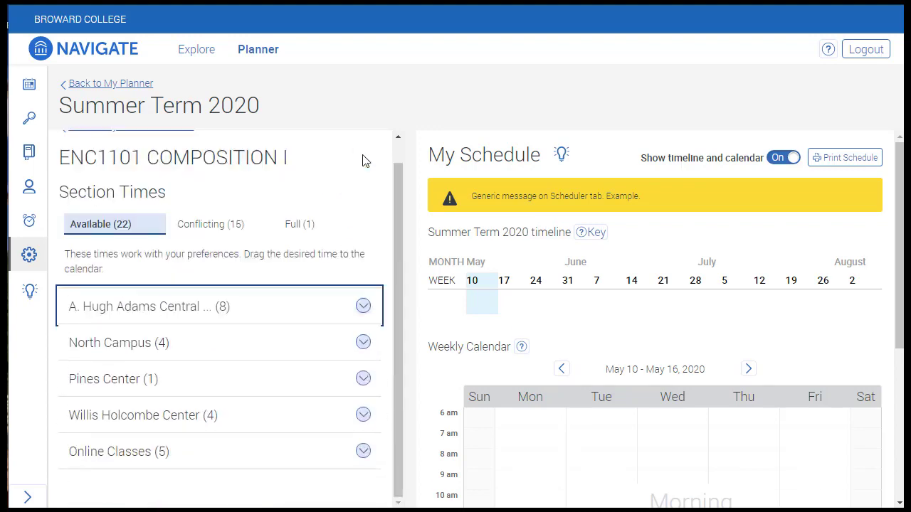
left_click(363, 307)
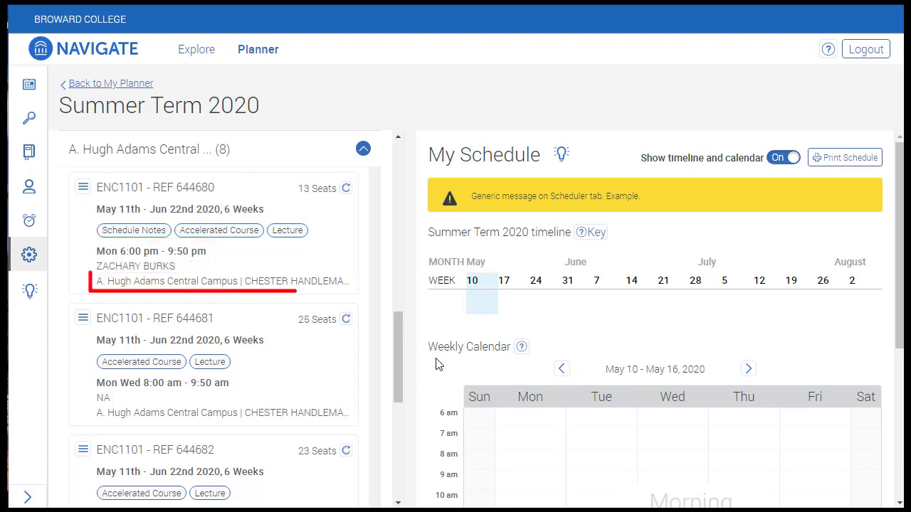
mouse_move(217, 228)
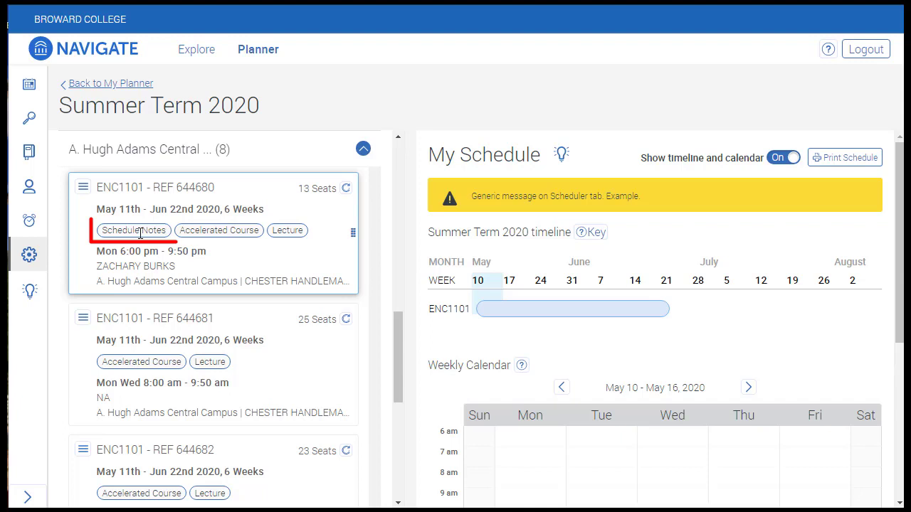
mouse_move(140, 233)
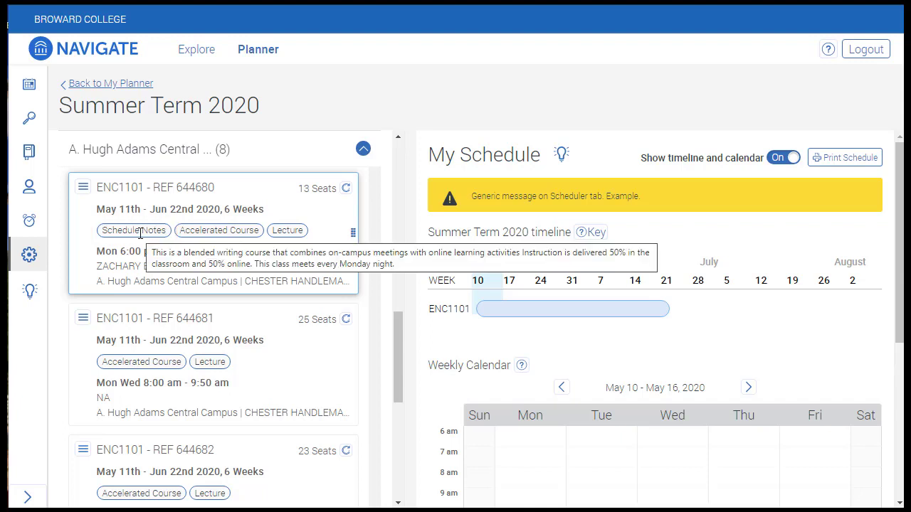
mouse_move(293, 401)
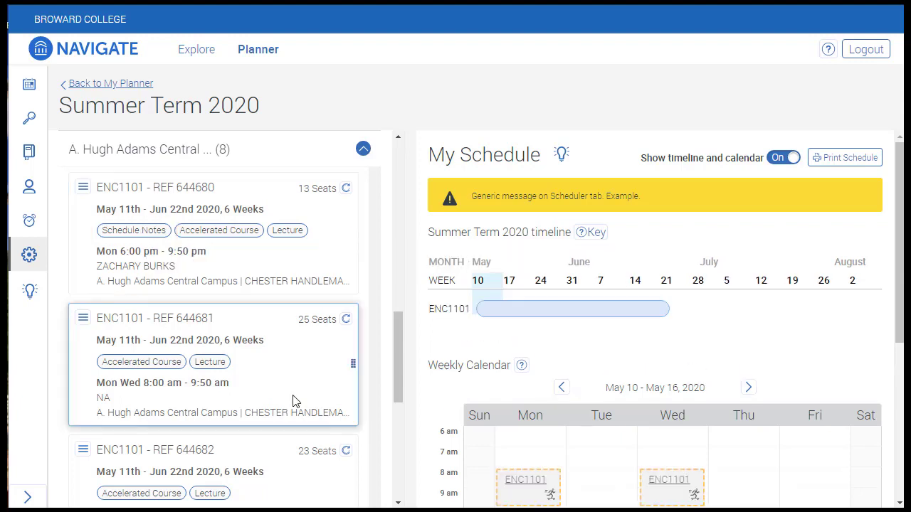
mouse_move(199, 199)
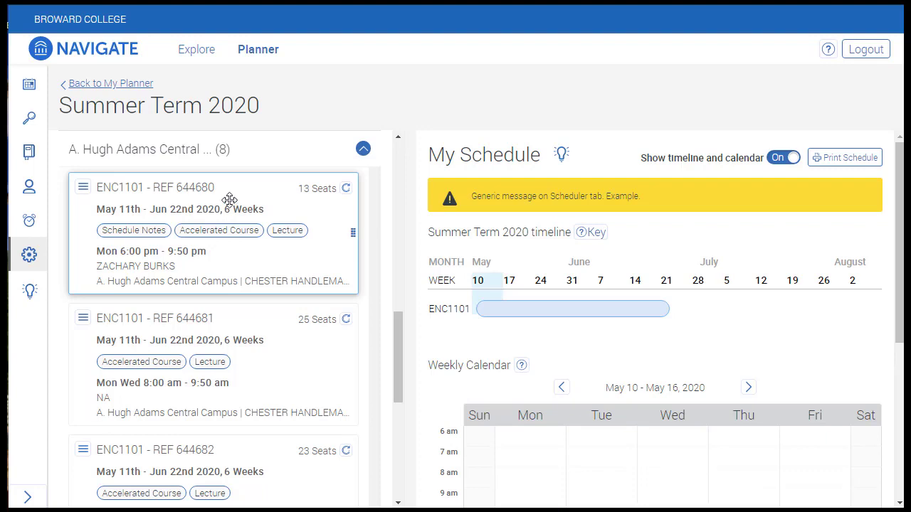
mouse_move(231, 191)
left_mouse_down()
mouse_move(429, 275)
mouse_move(620, 389)
mouse_move(629, 413)
mouse_move(249, 170)
mouse_move(213, 186)
left_mouse_up()
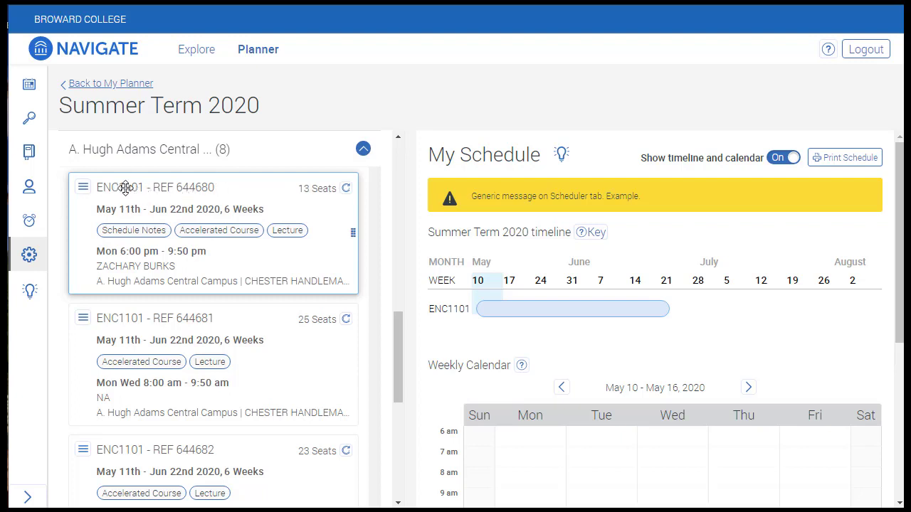
Add ENC1101 section 644680 to the schedule and toggle the timeline and calendar off and on.
left_click(84, 189)
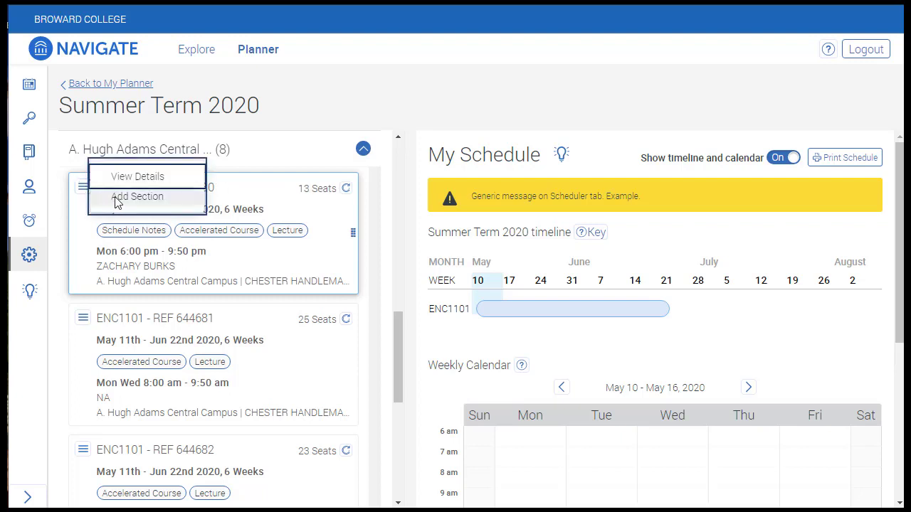
left_click(117, 201)
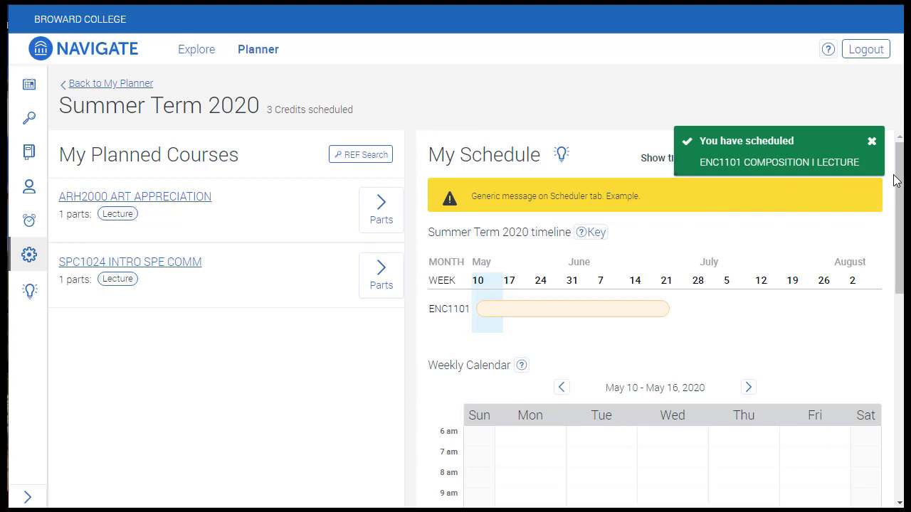
left_click_drag(897, 180, 902, 310)
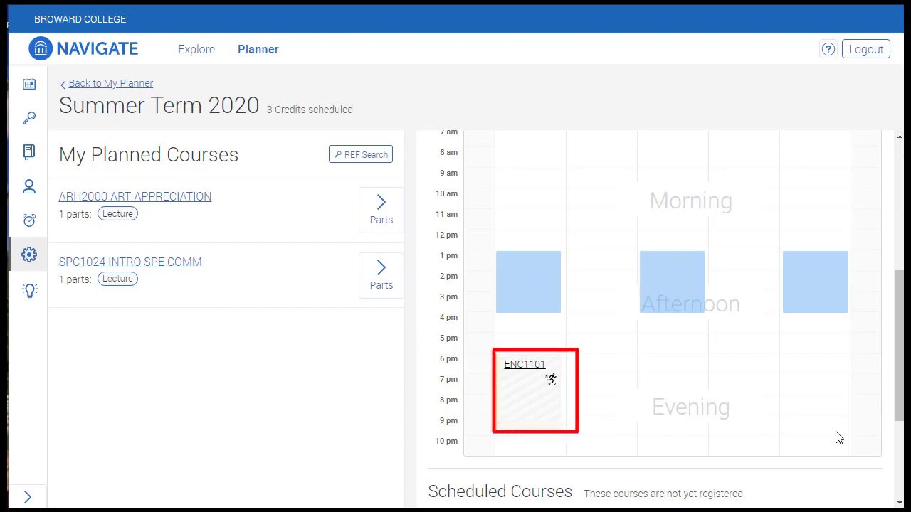
left_click_drag(898, 332, 894, 197)
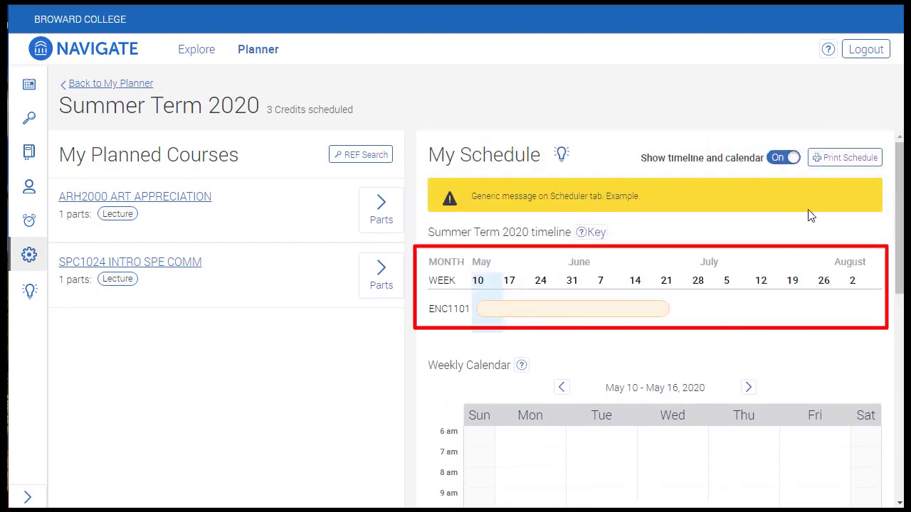
left_click(792, 159)
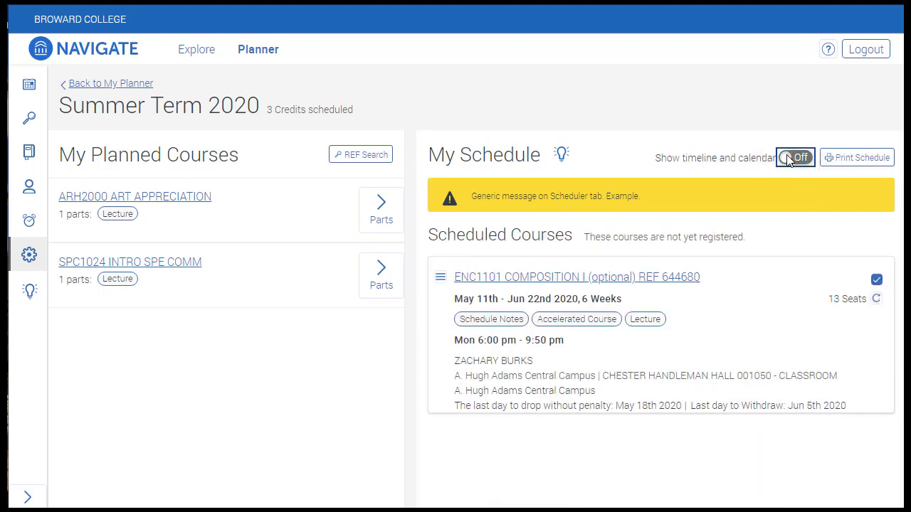
left_click(789, 161)
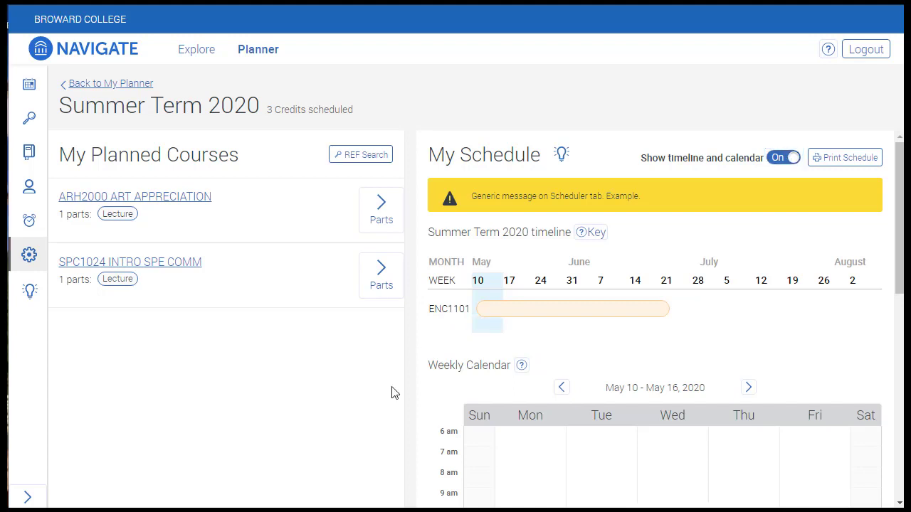
Drag SPC1024's May 11th – Jun 22nd section REF 644832 onto the weekly calendar.
left_click(379, 296)
scroll(349, 365, "down", 2)
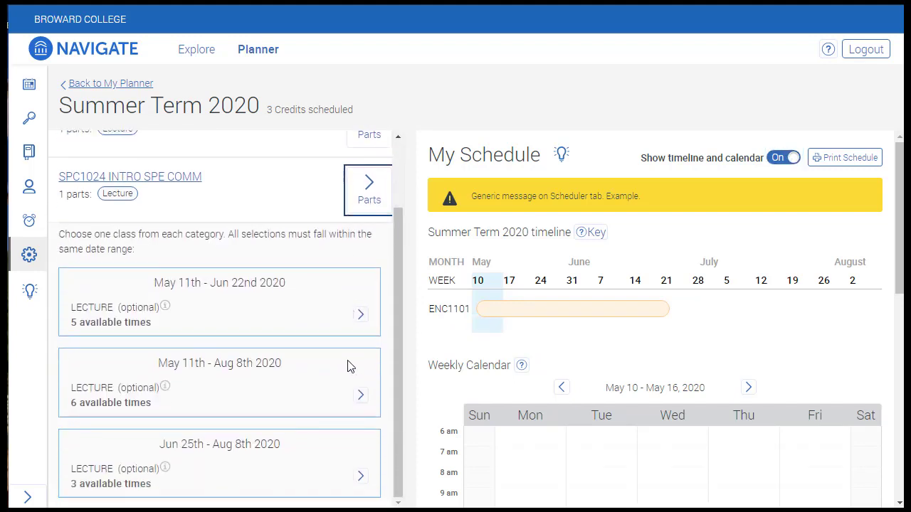
left_click(361, 314)
scroll(332, 313, "down", 5)
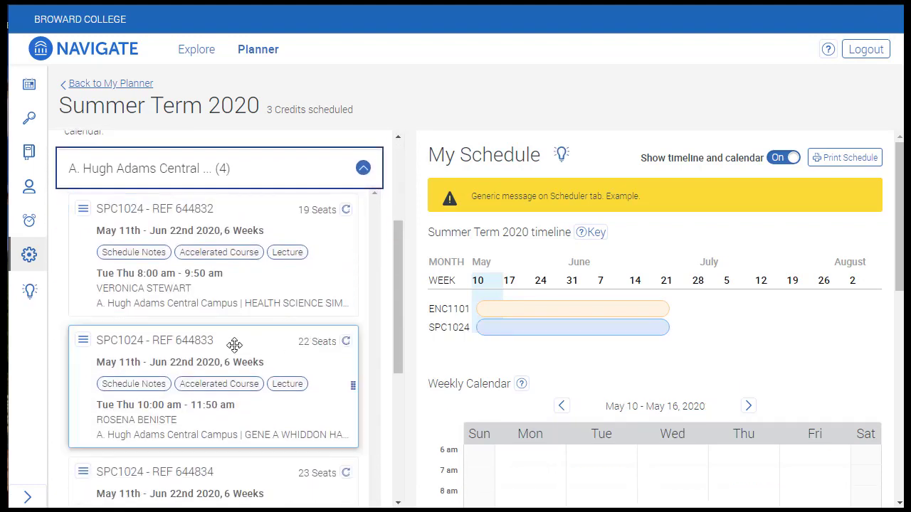
left_click_drag(85, 259, 534, 477)
scroll(537, 484, "down", 3)
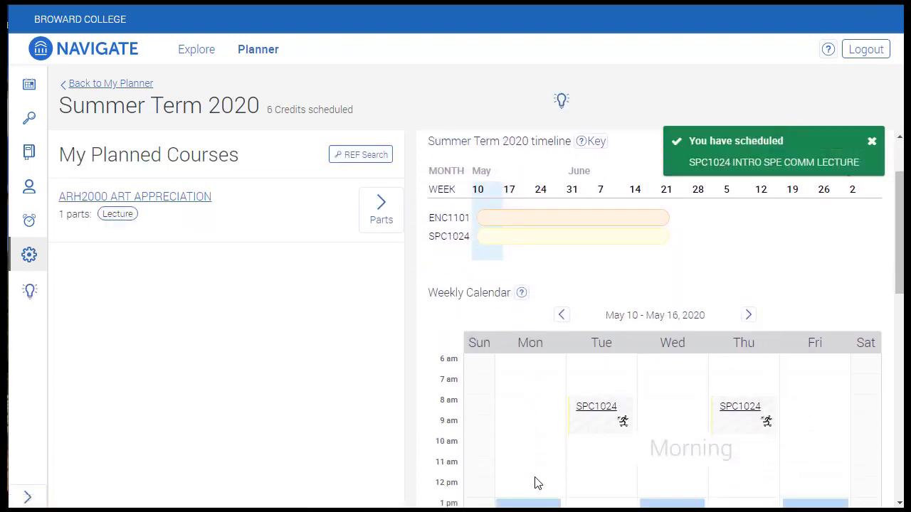
scroll(538, 484, "down", 1)
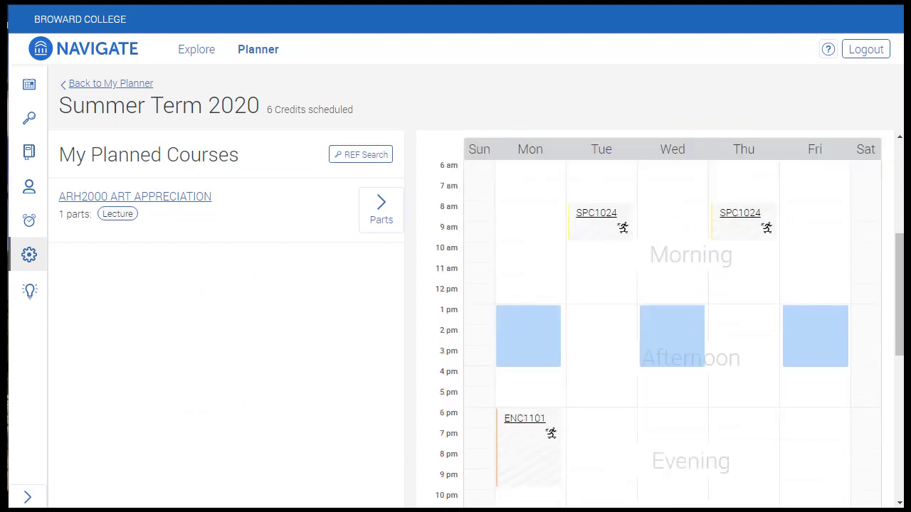
scroll(655, 320, "down", 4)
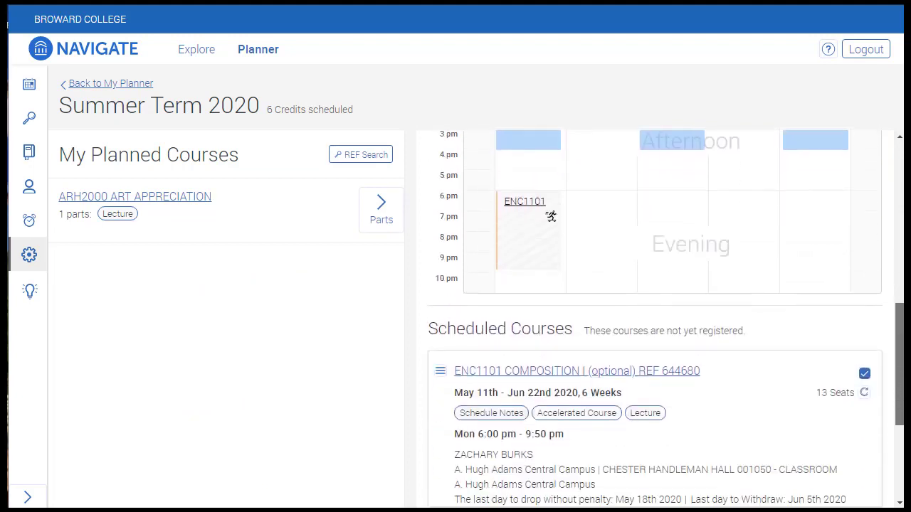
scroll(654, 320, "down", 2)
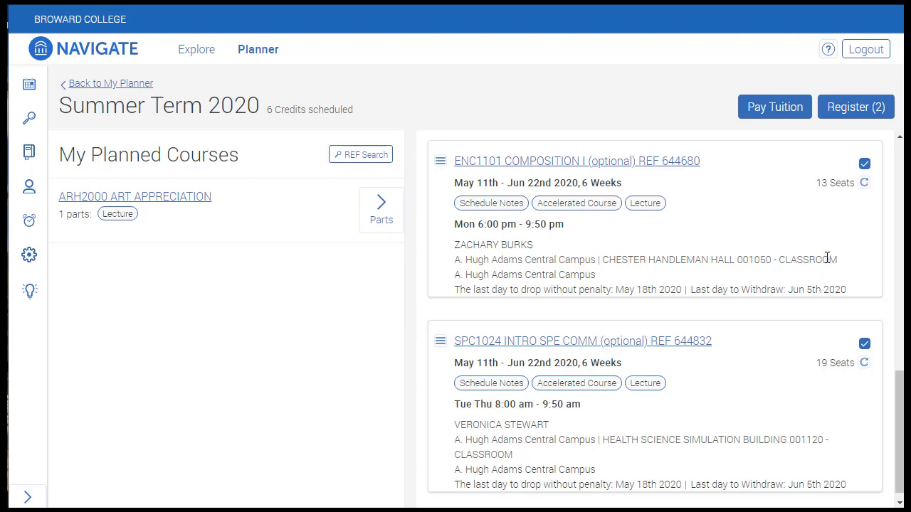
Register the two scheduled Summer Term 2020 courses, ENC1101 and SPC1024, and dismiss the transaction summary.
scroll(825, 256, "down", 1)
left_click(844, 108)
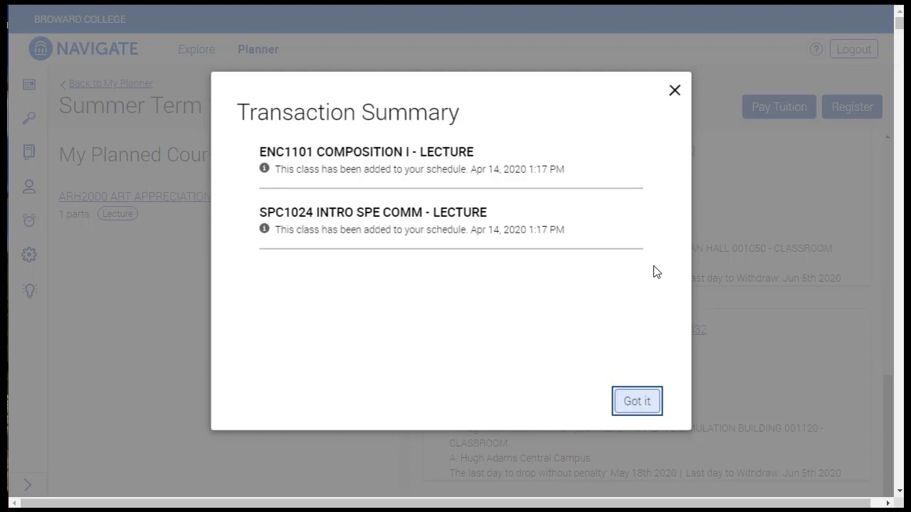
left_click(635, 402)
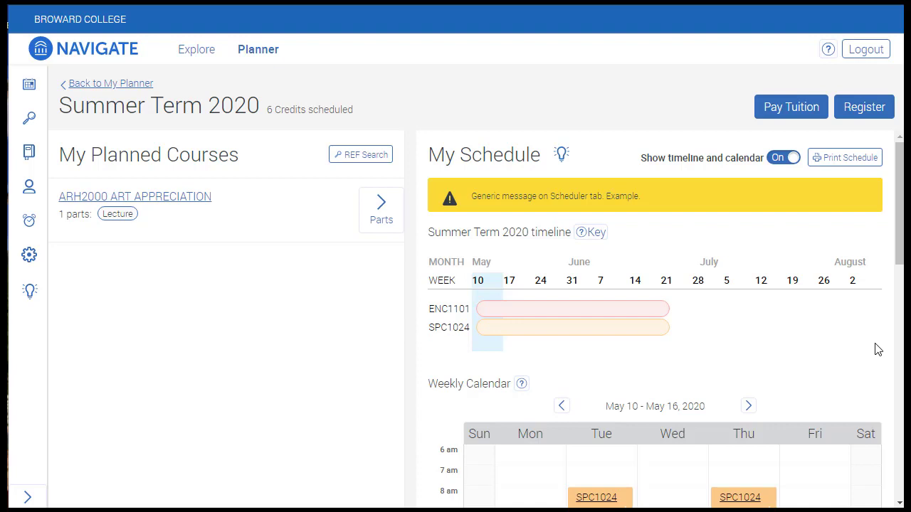
Scroll down to Registered Courses and open the actions menu on the ENC1101 card.
left_click_drag(898, 197, 901, 421)
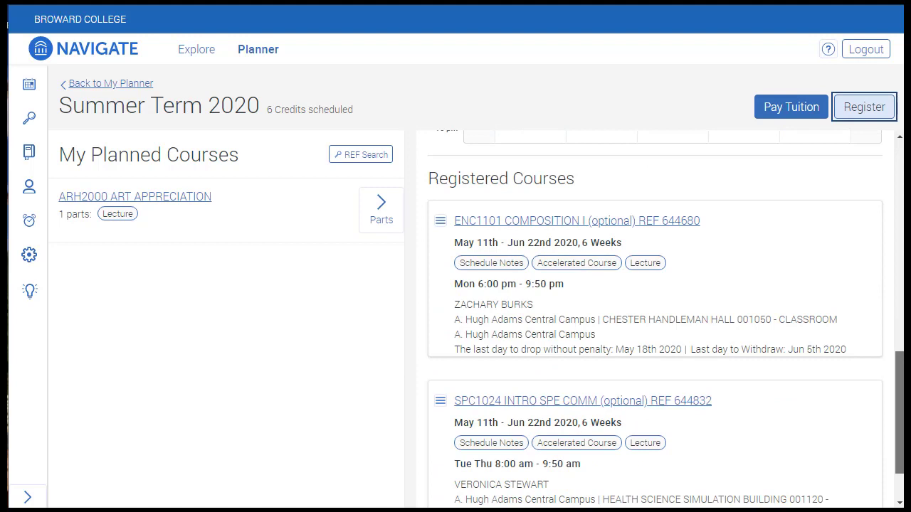
left_click_drag(901, 420, 901, 427)
left_click(735, 261)
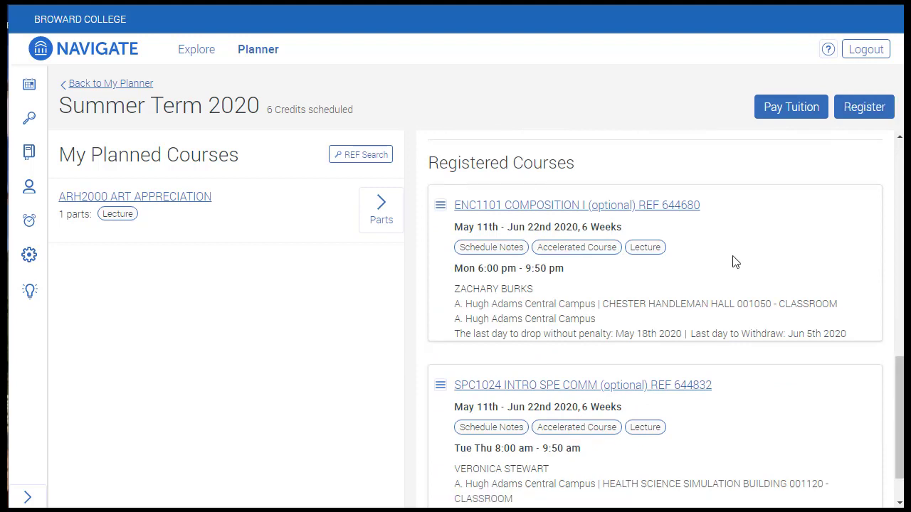
left_click(444, 208)
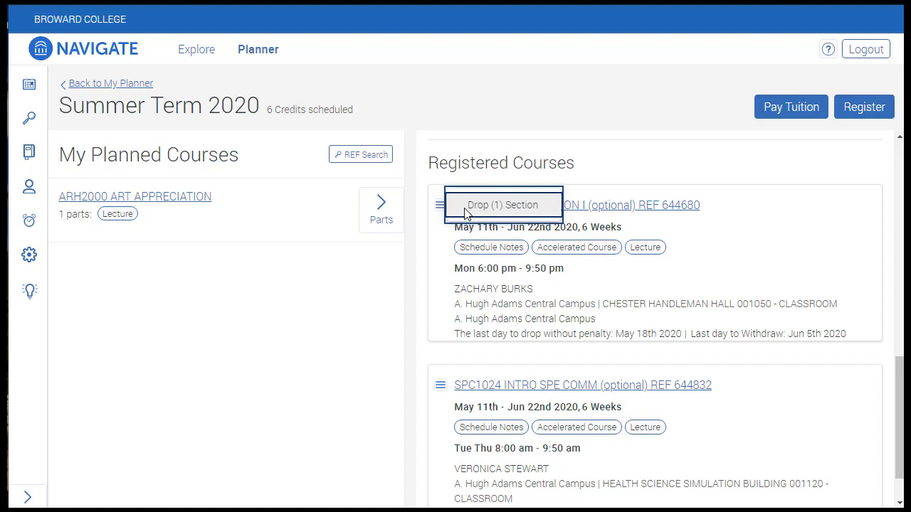
Drop the ENC1101 section, confirm the drop, and dismiss the resulting transaction summary.
left_click(464, 210)
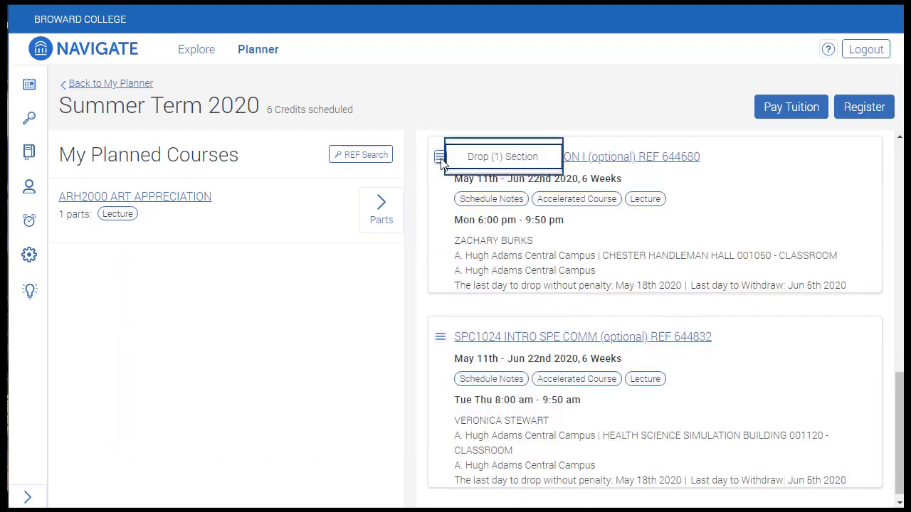
left_click(480, 159)
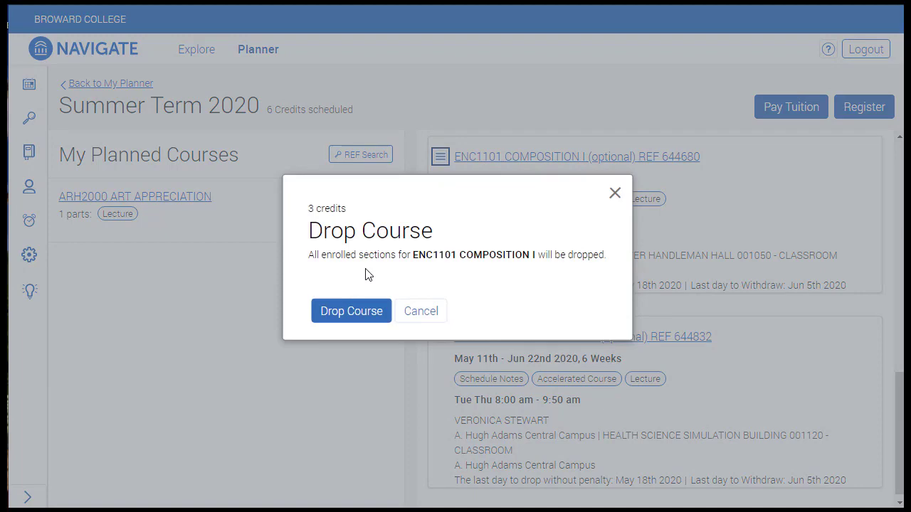
left_click(349, 308)
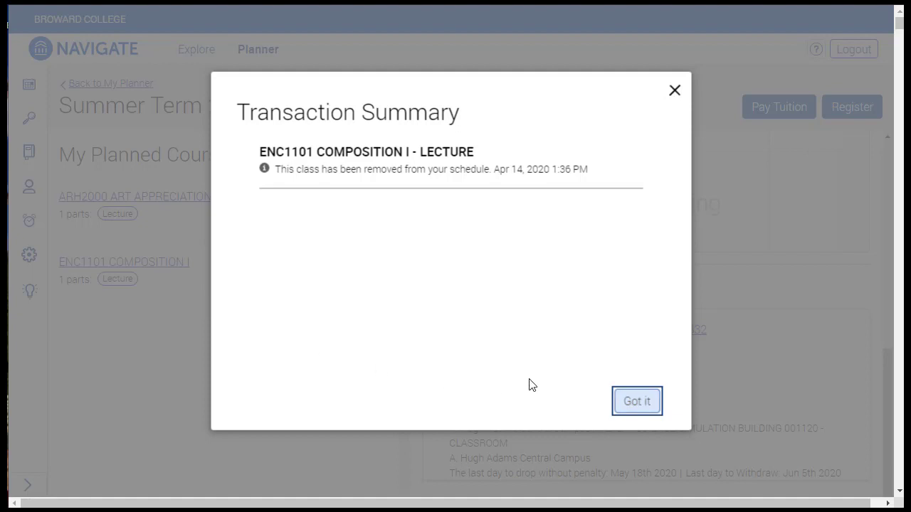
left_click(637, 401)
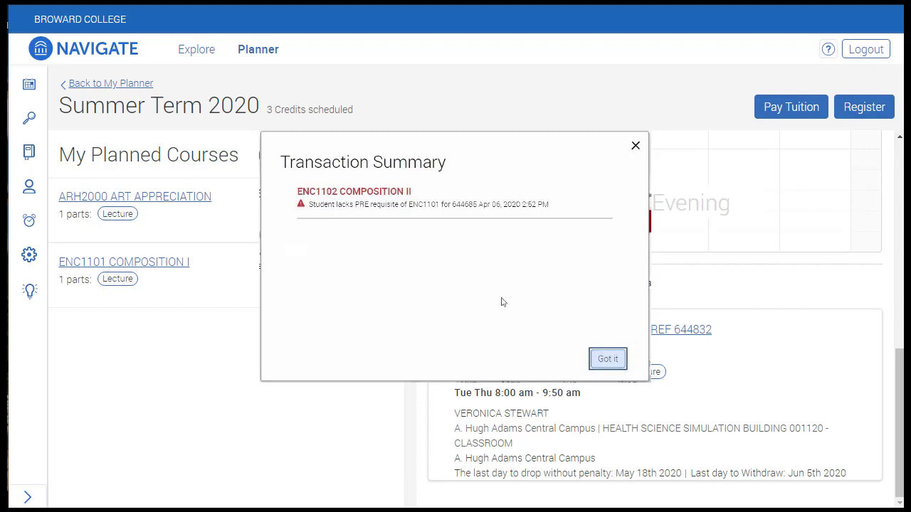
left_click(608, 358)
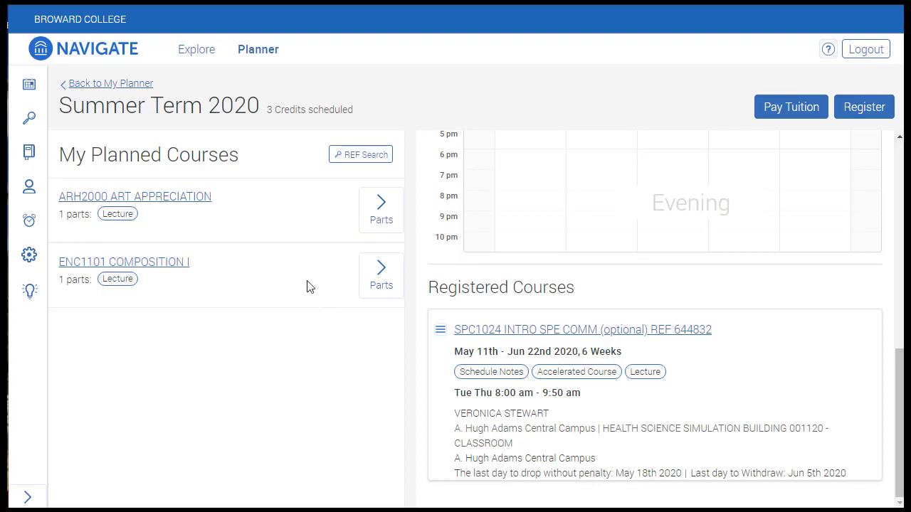
Schedule ARH2000's May 11th - Jun 22nd lecture section REF 644574, then go back to My Planner.
left_click(366, 221)
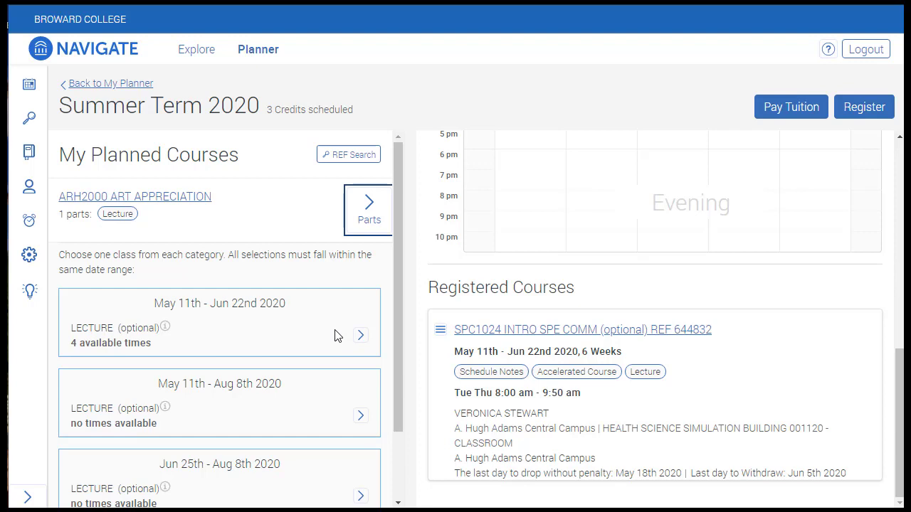
left_click(361, 335)
scroll(237, 340, "down", 3)
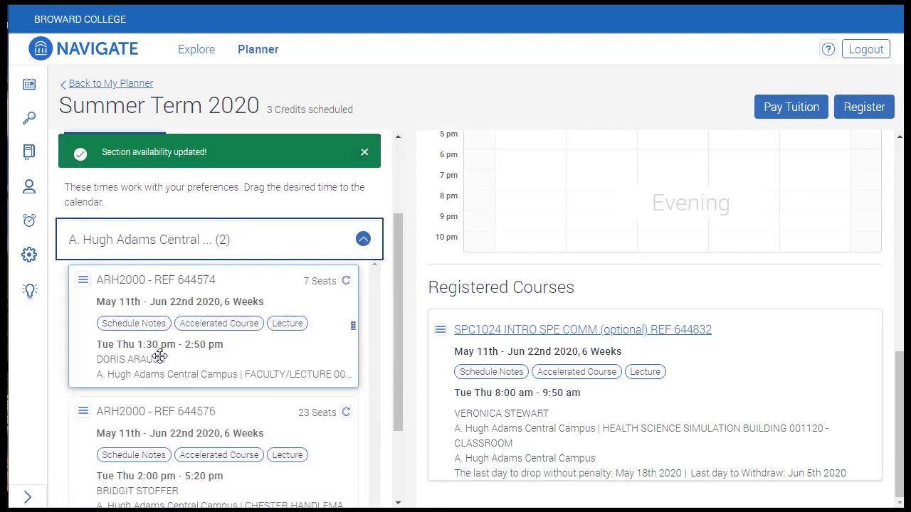
left_click_drag(113, 348, 562, 213)
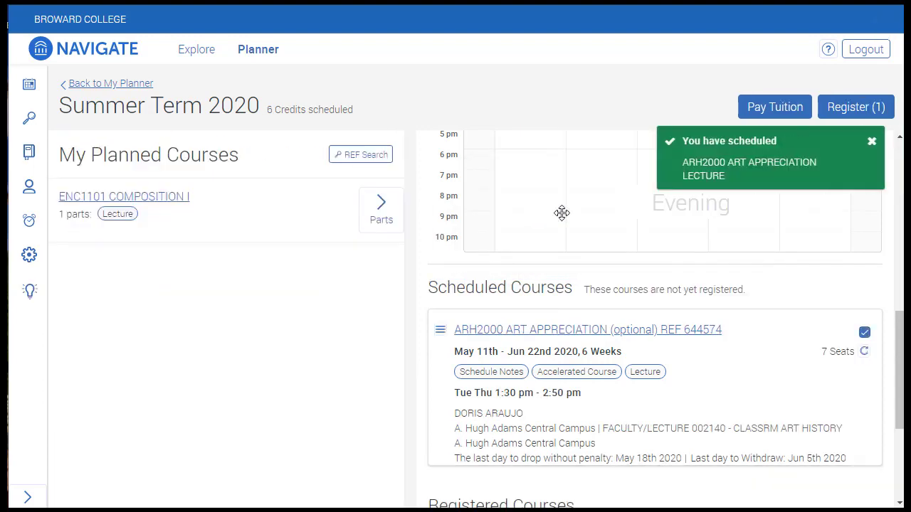
left_click(117, 86)
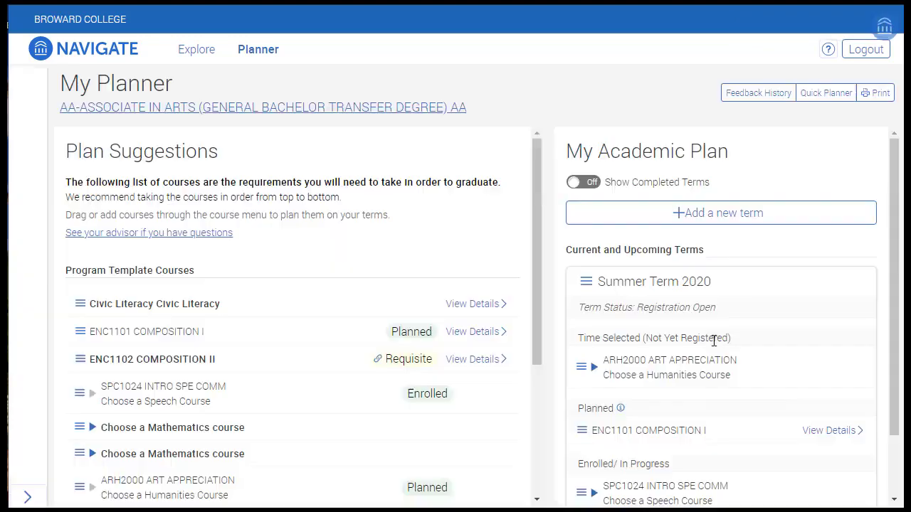
Reopen View / Edit Schedule for Summer Term 2020 from the My Academic Plan panel.
scroll(714, 341, "down", 1)
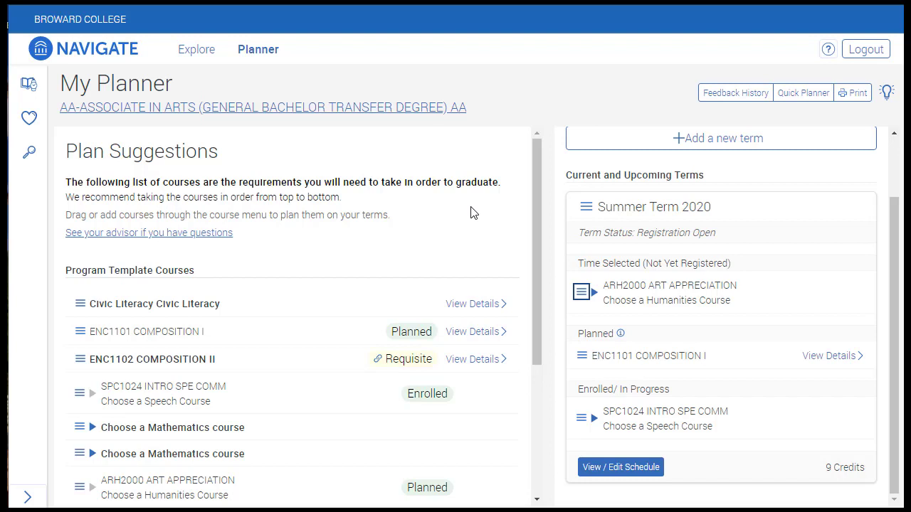
left_click(621, 469)
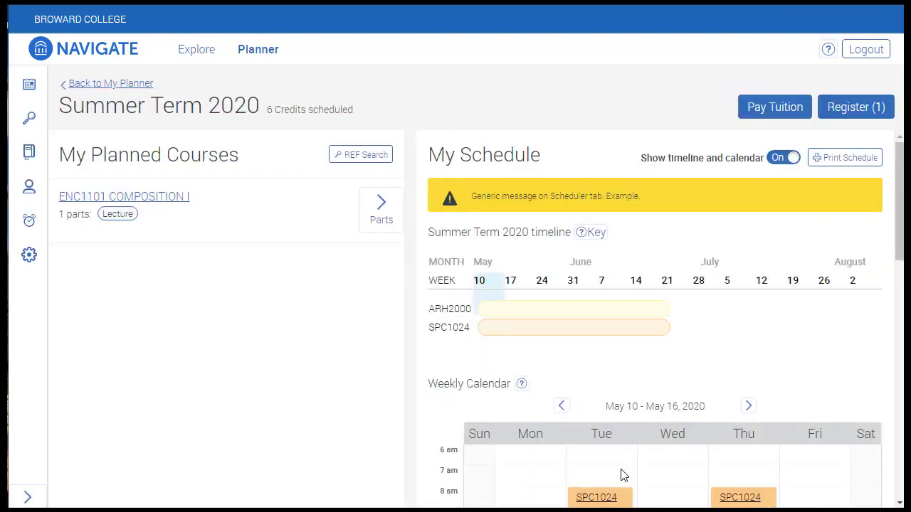
Unschedule ARH2000, then remove it from Summer Term 2020 in My Planner.
left_click_drag(900, 199, 901, 376)
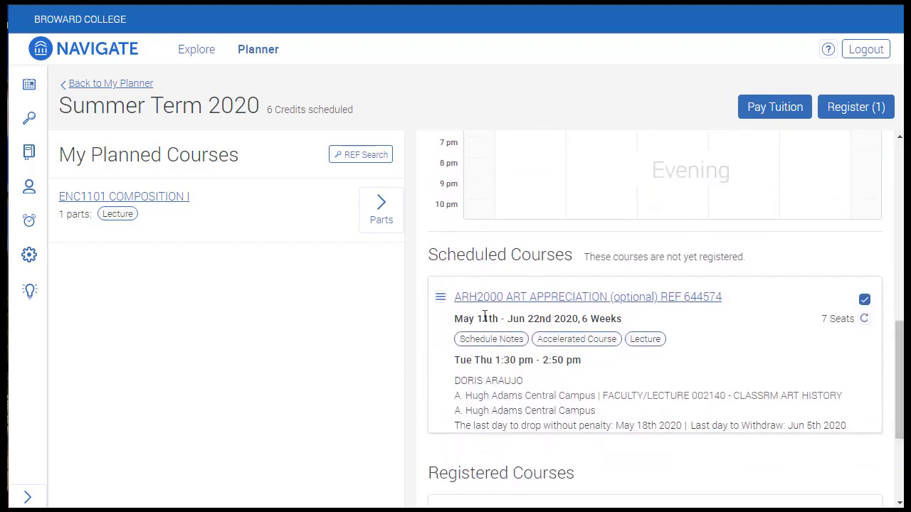
left_click(440, 301)
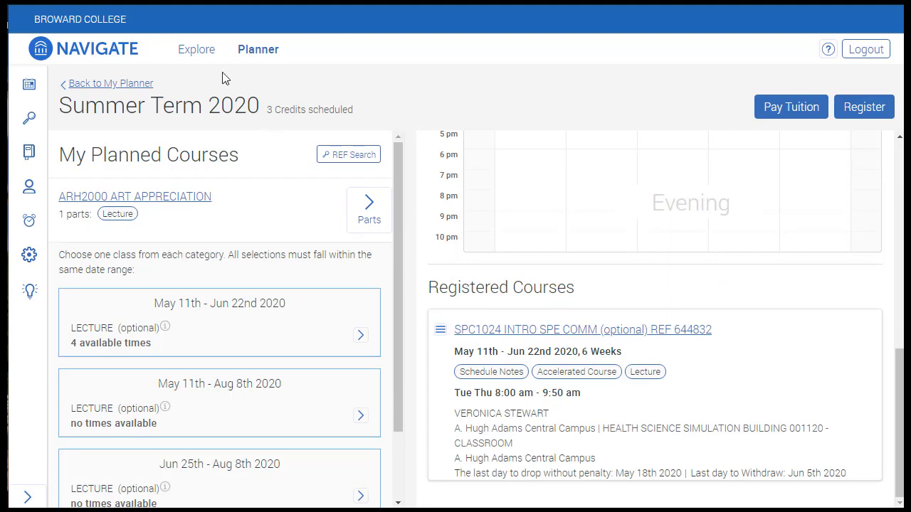
left_click(126, 87)
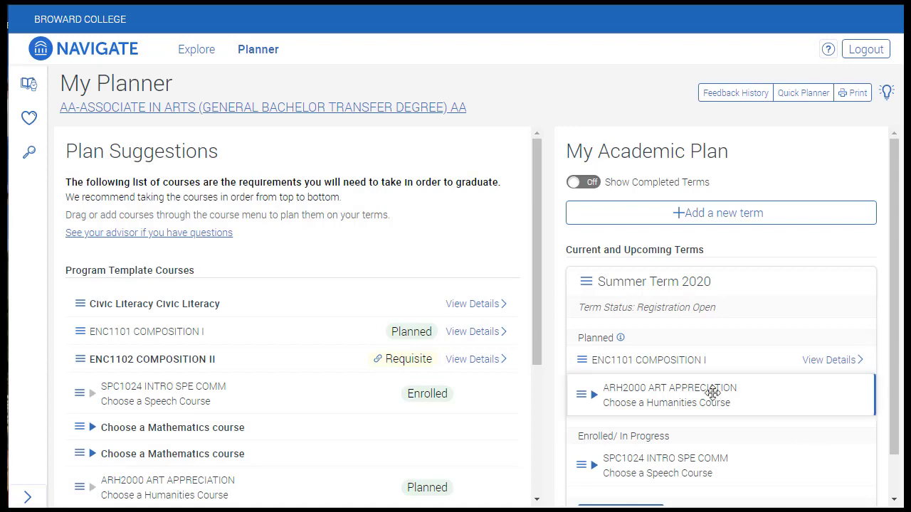
left_click(582, 395)
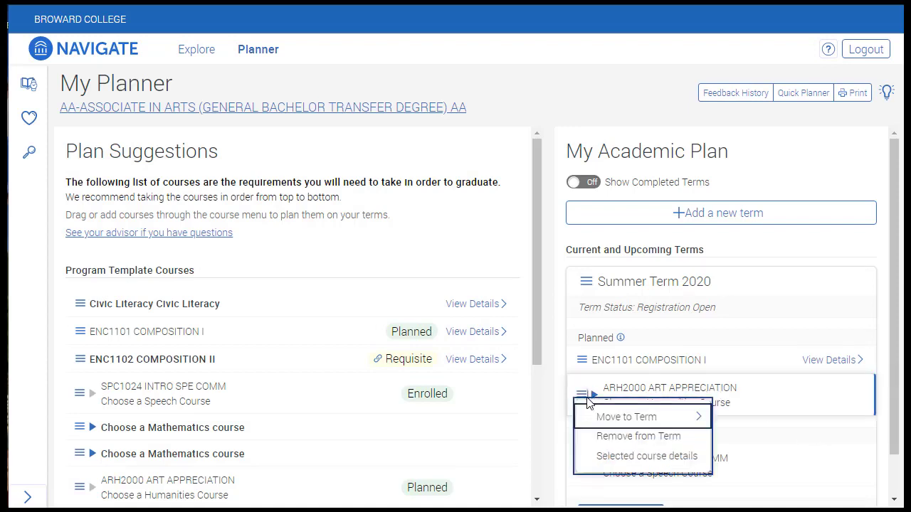
left_click(615, 443)
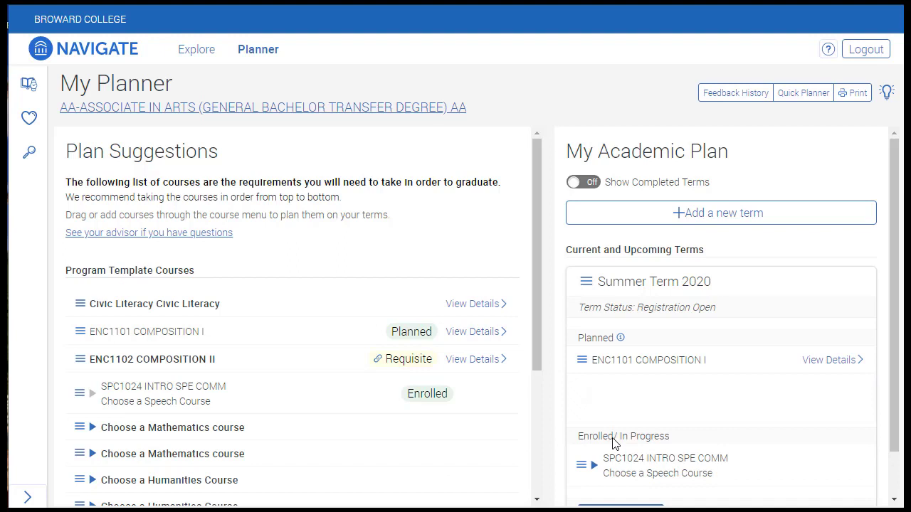